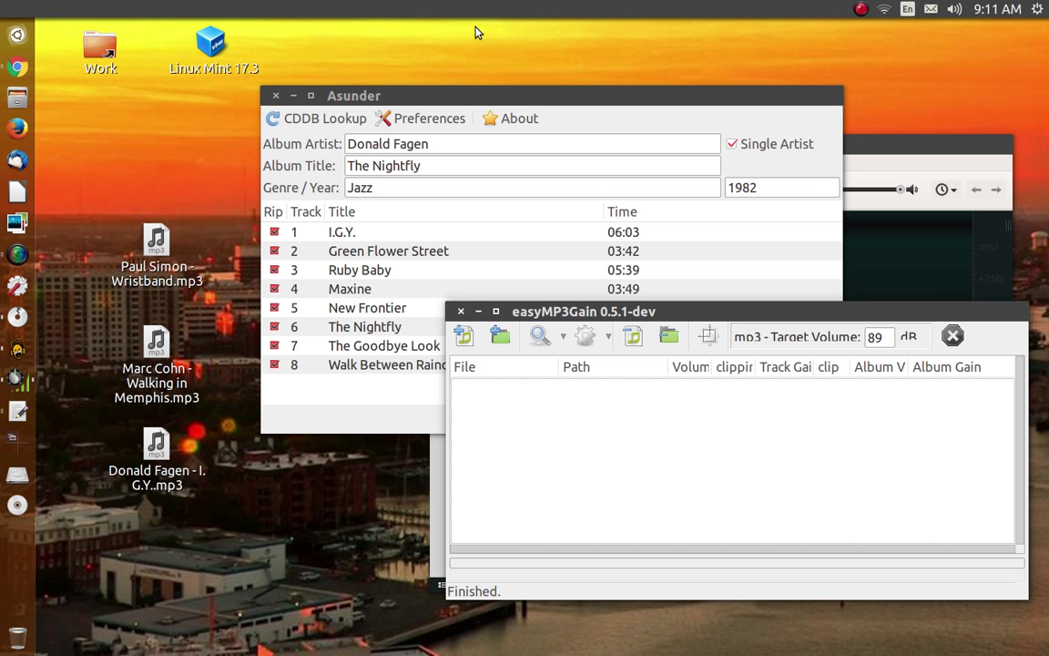
Raise Asunder, listing The Nightfly's eight tracks, above the easyMP3Gain window.
left_click(529, 97)
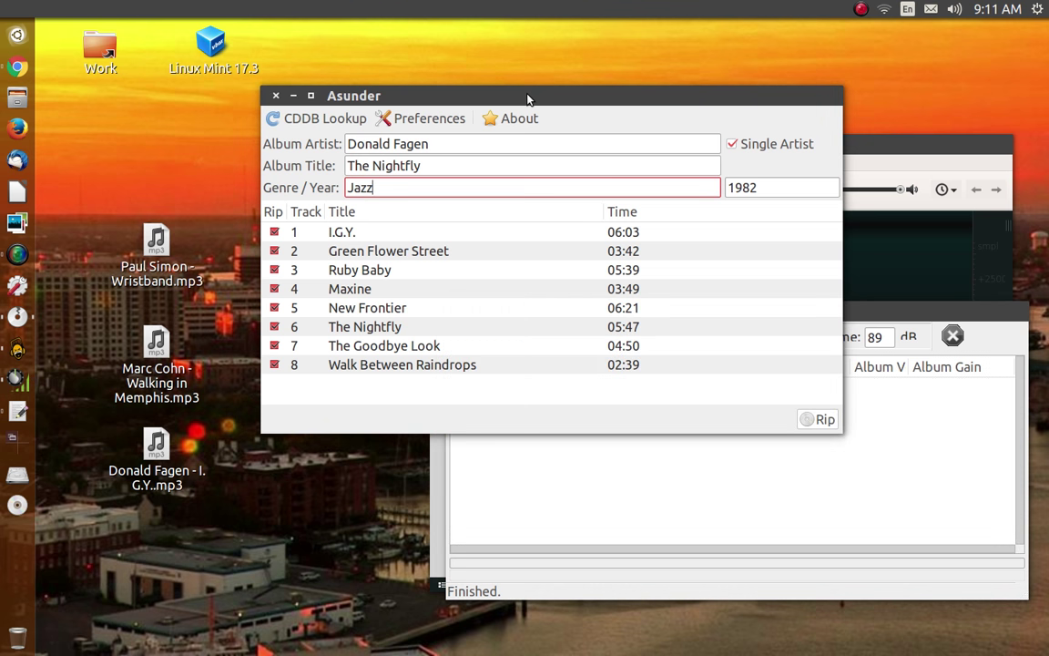
left_click(454, 119)
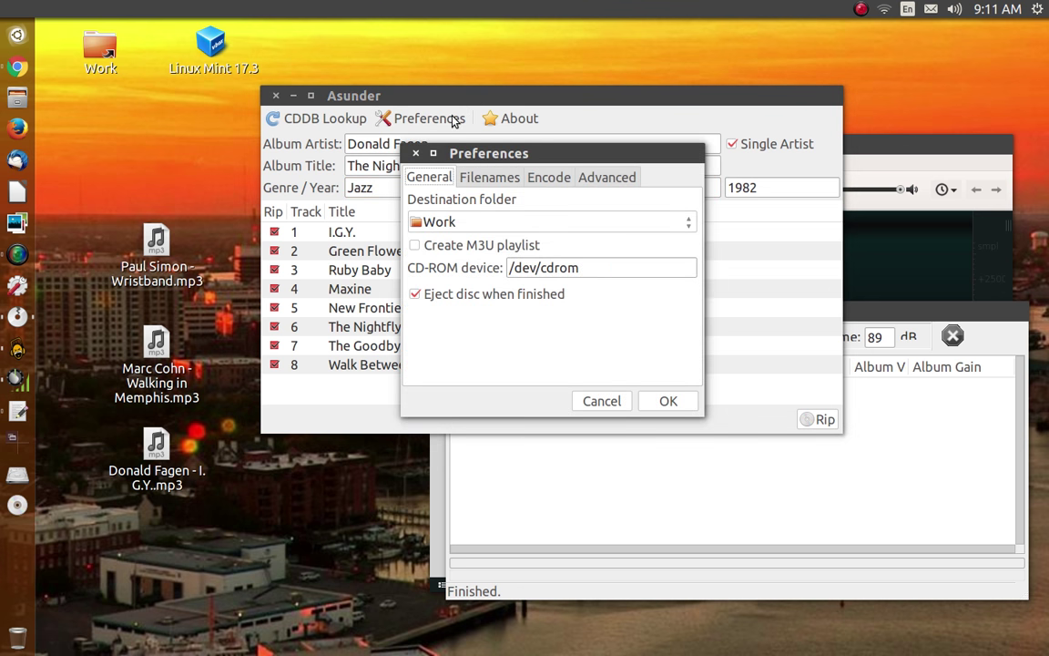
left_click(551, 179)
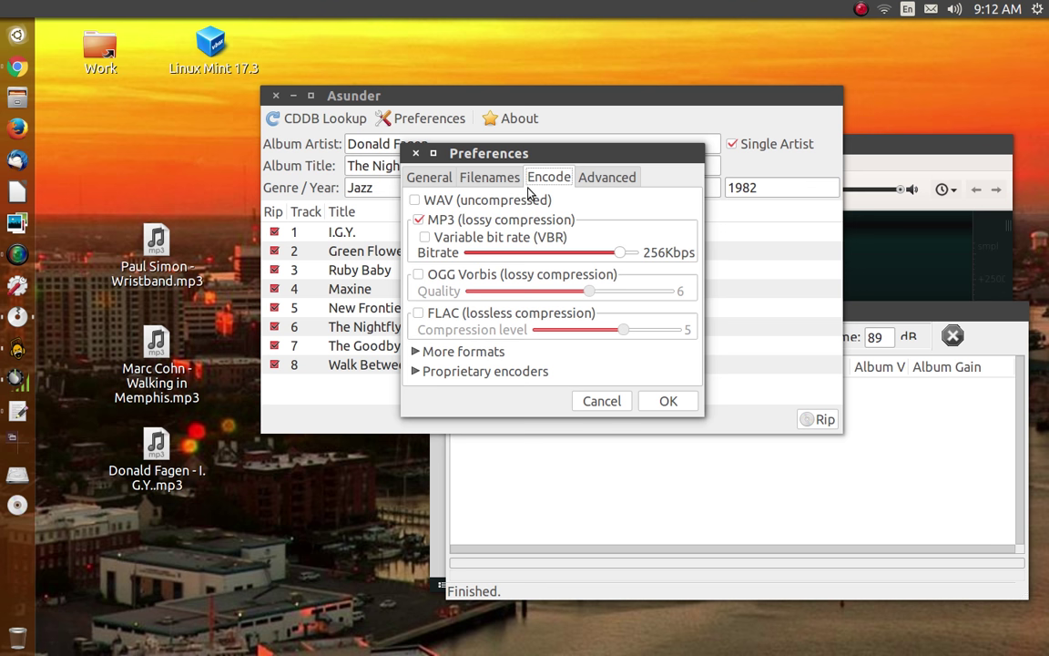
left_click(601, 178)
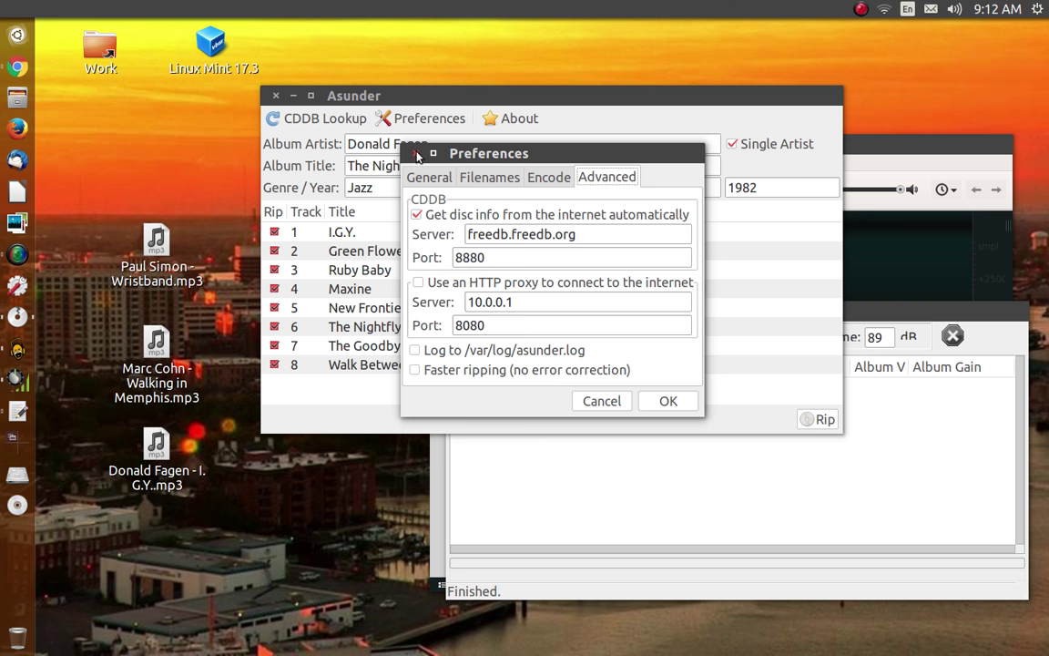
left_click(598, 401)
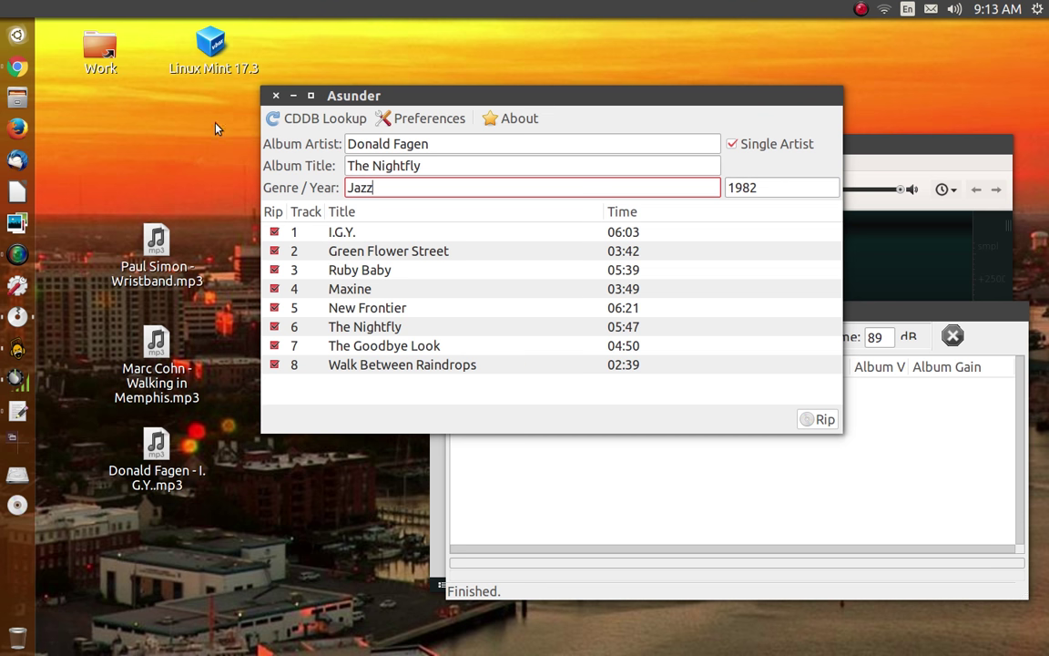
Close Asunder so only ocenaudio and easyMP3Gain 0.5.1-dev remain on the desktop.
left_click(275, 96)
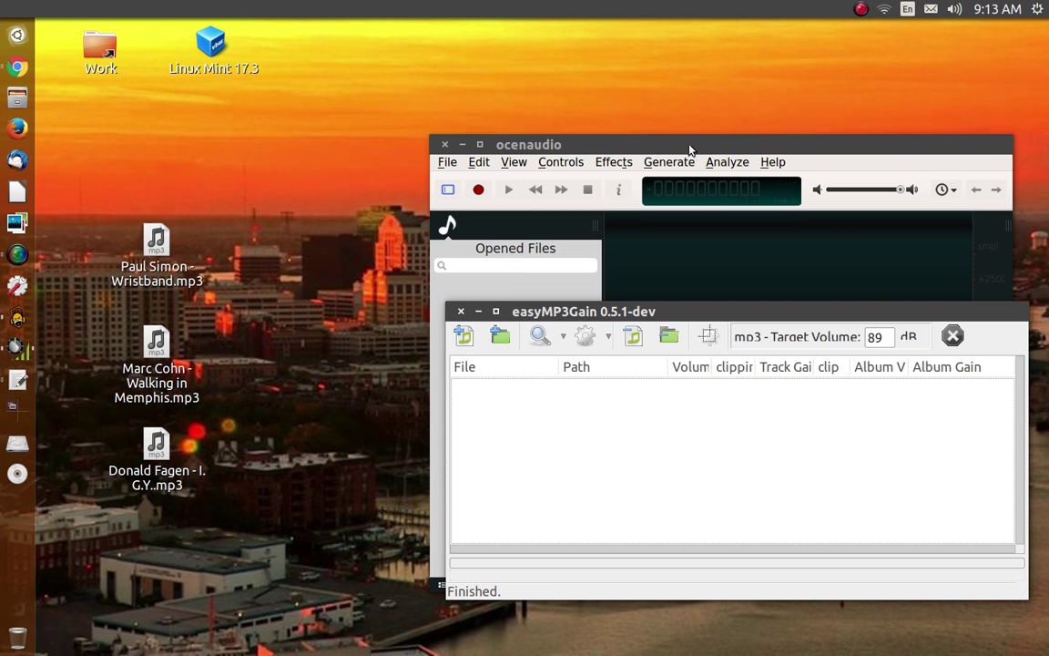
Load Wristband, Walking in Memphis and I.G.Y. MP3s into ocenaudio and maximize the editor.
left_click_drag(696, 148, 664, 79)
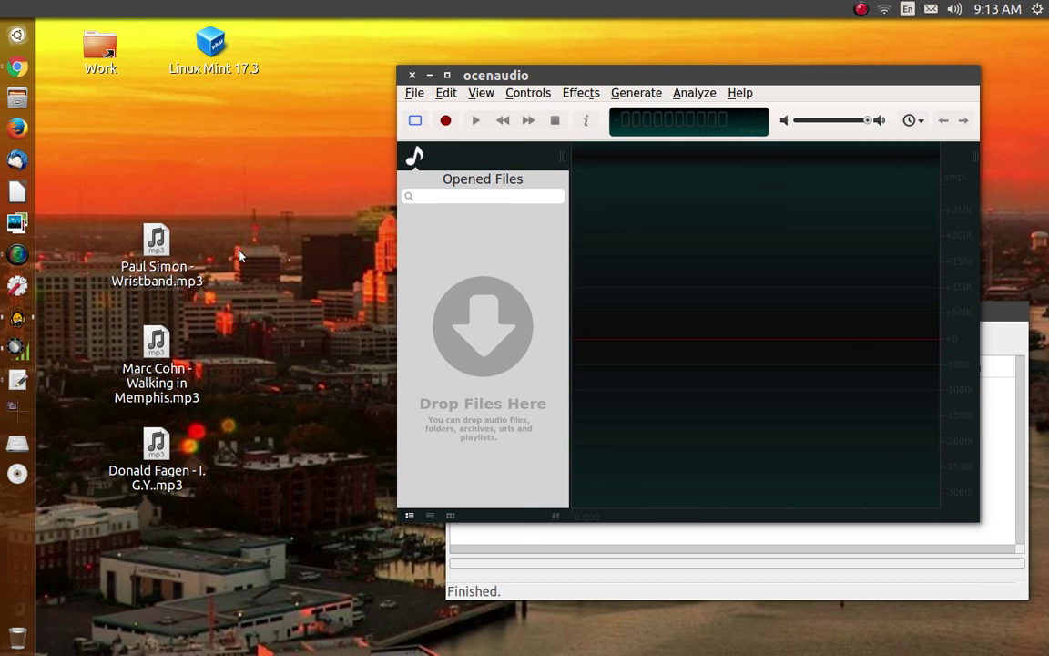
left_click_drag(155, 244, 470, 267)
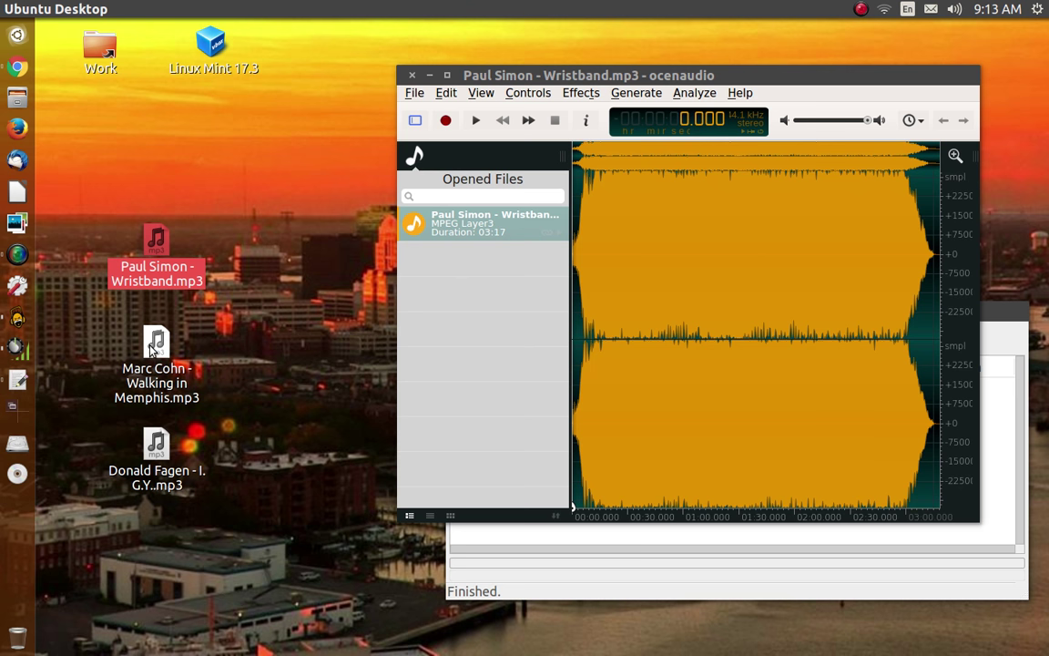
left_click_drag(139, 317, 453, 320)
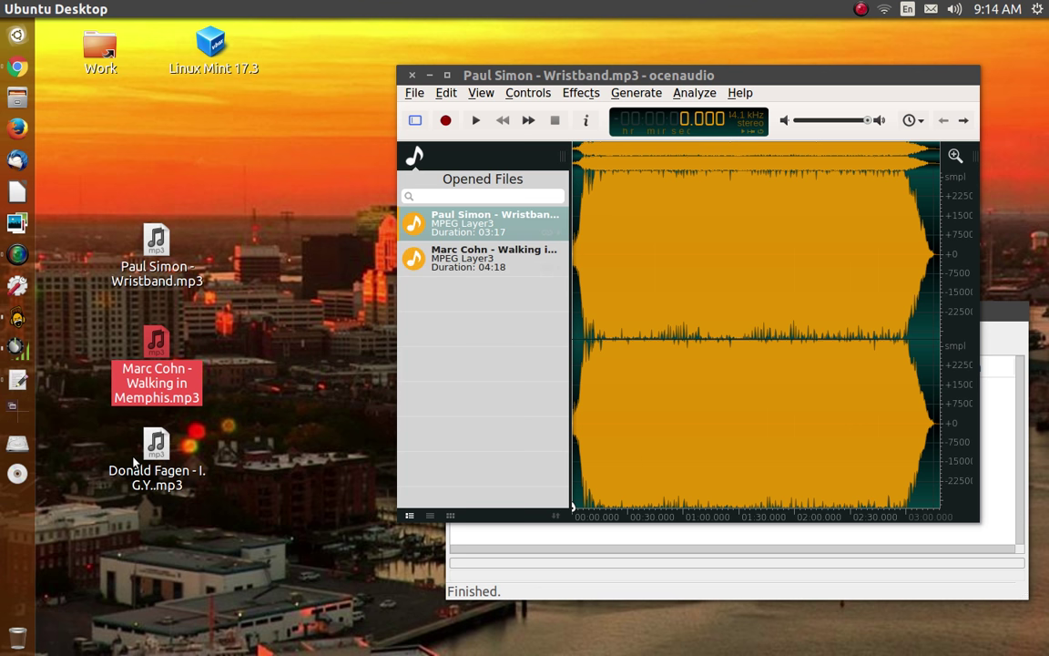
left_click(134, 463)
left_click(137, 461)
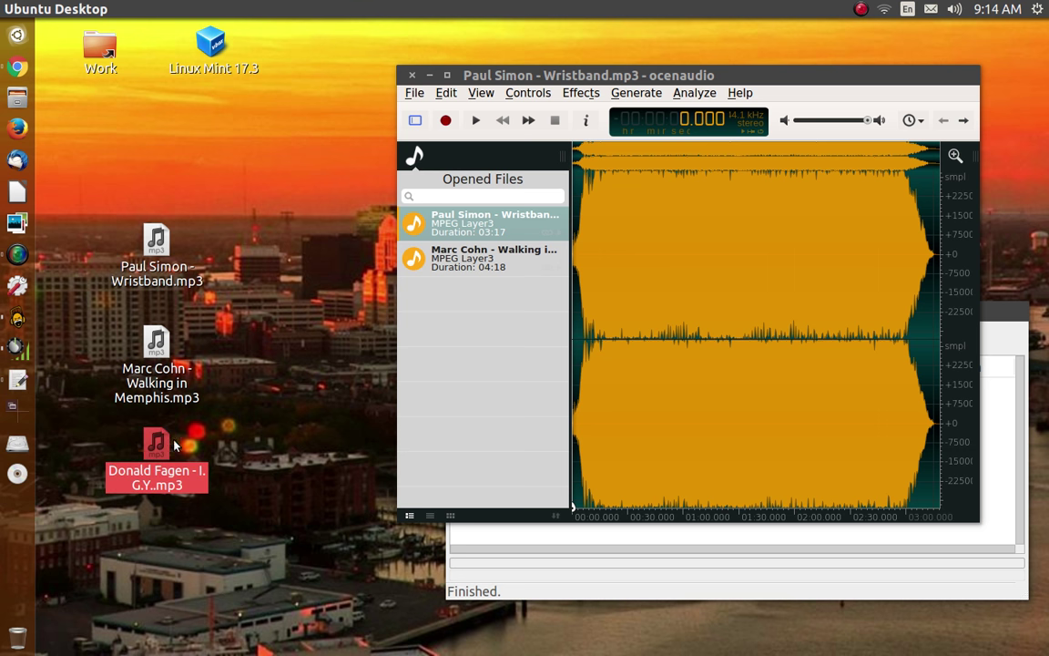
left_click_drag(164, 447, 496, 327)
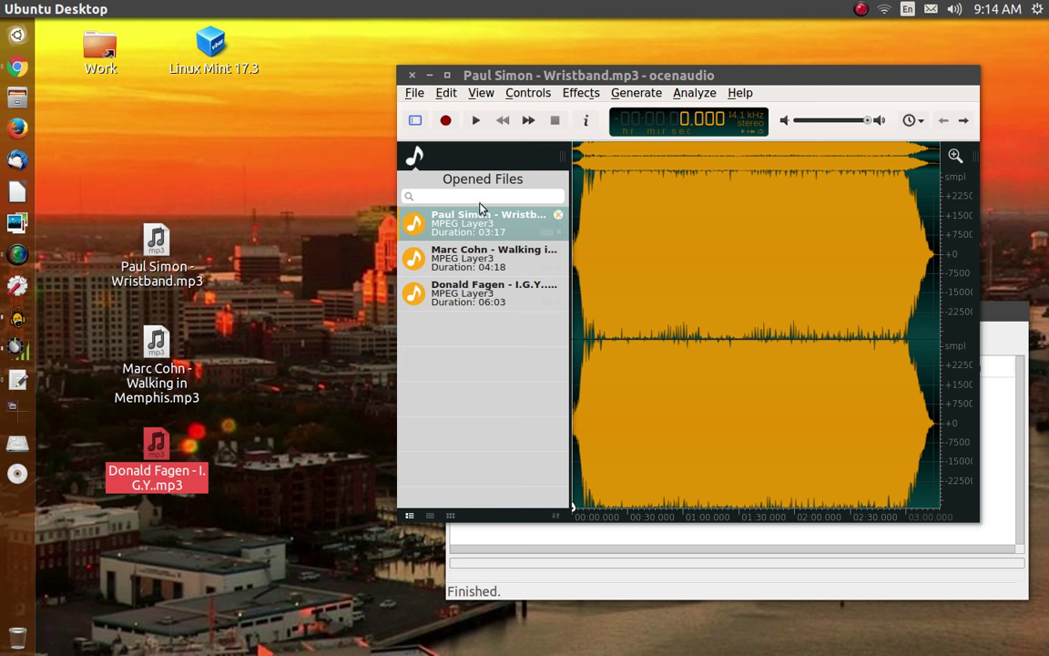
double_click(720, 81)
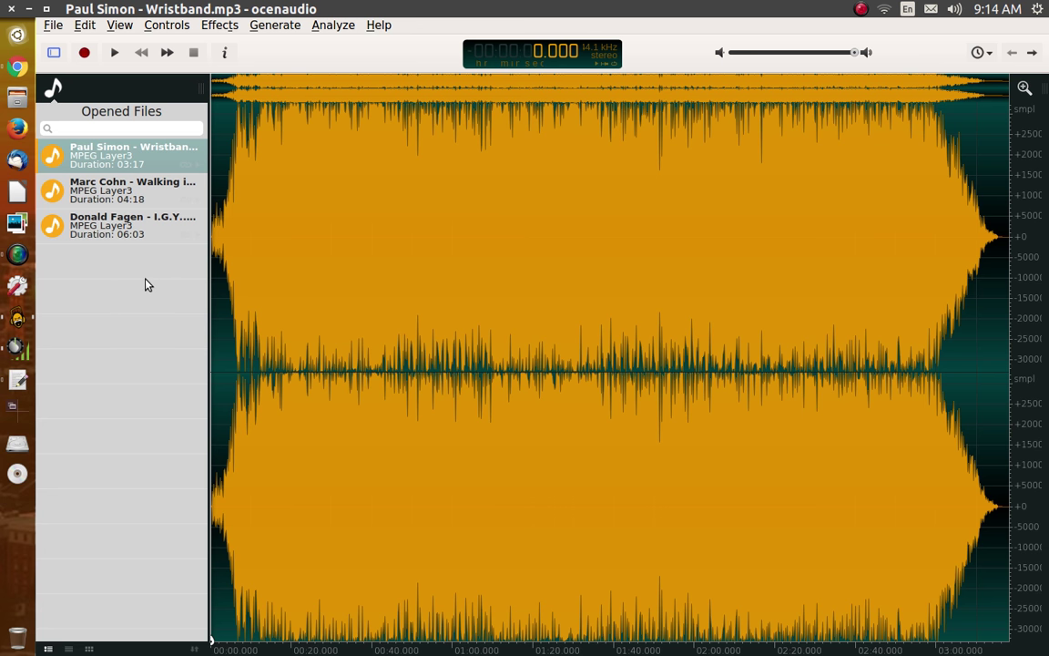
Show the I.G.Y. waveform, then switch to Walking in Memphis (4:18).
left_click(146, 227)
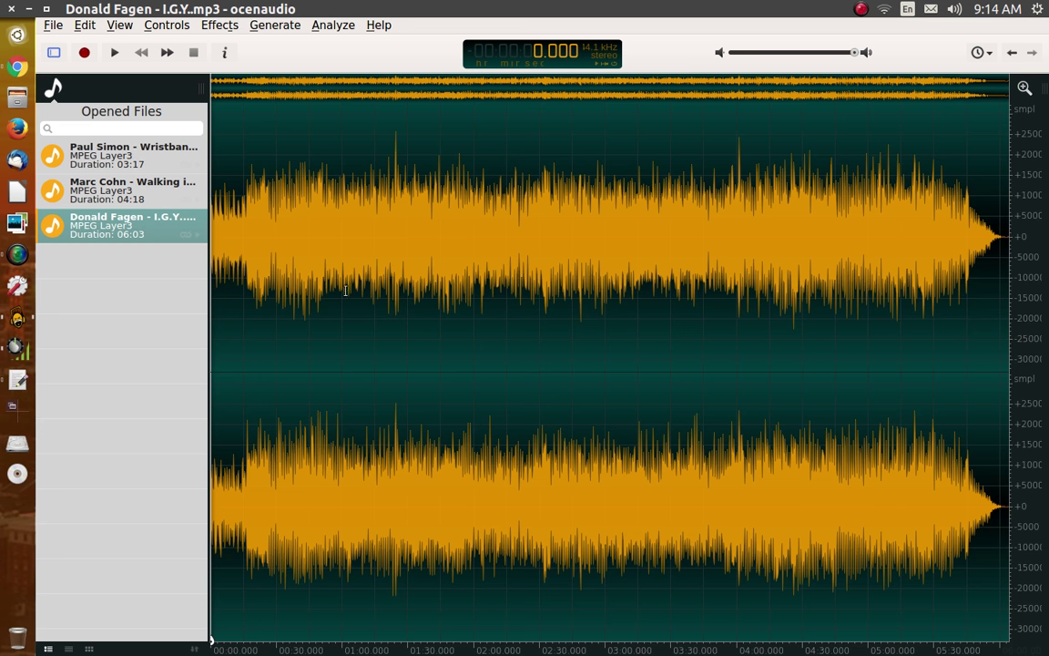
left_click(156, 199)
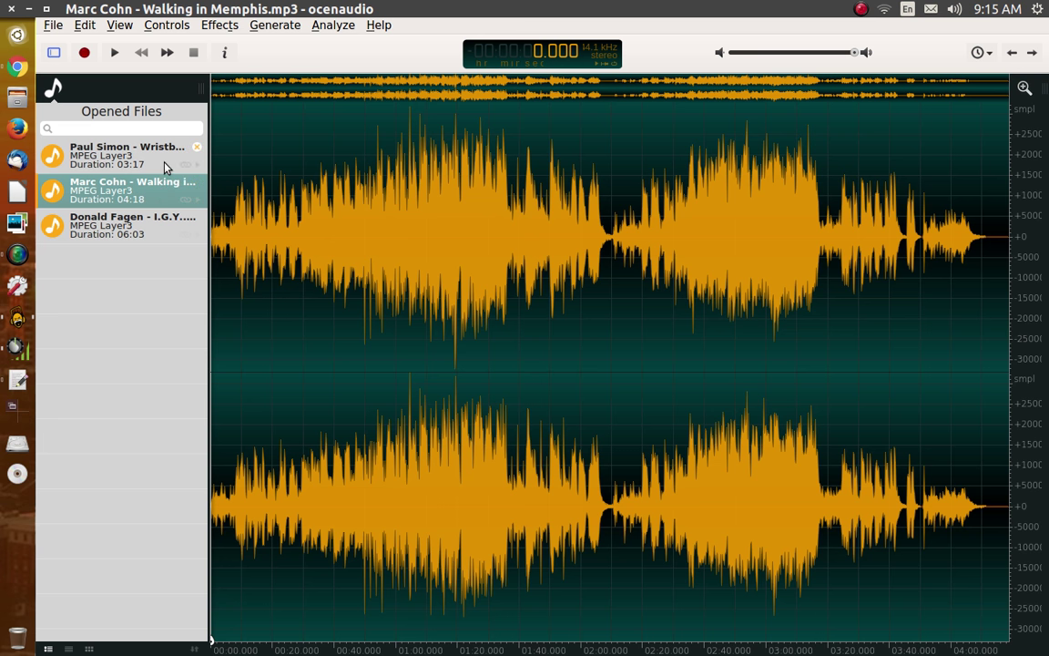
Switch ocenaudio back to the Paul Simon Wristband waveform (3:17).
left_click(169, 155)
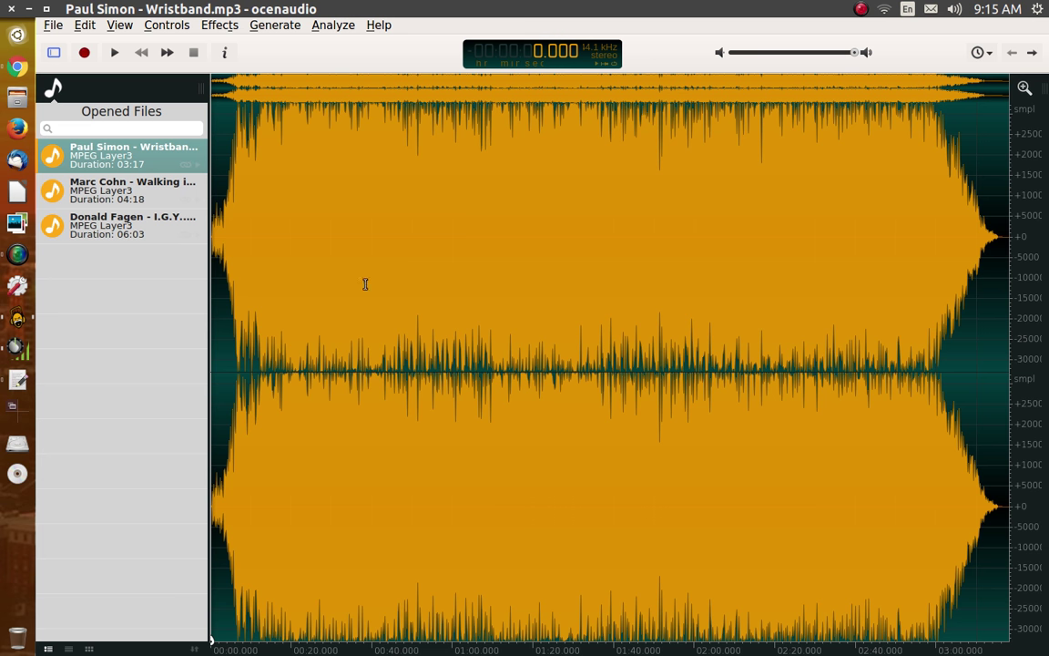
left_click(130, 183)
left_click(112, 227)
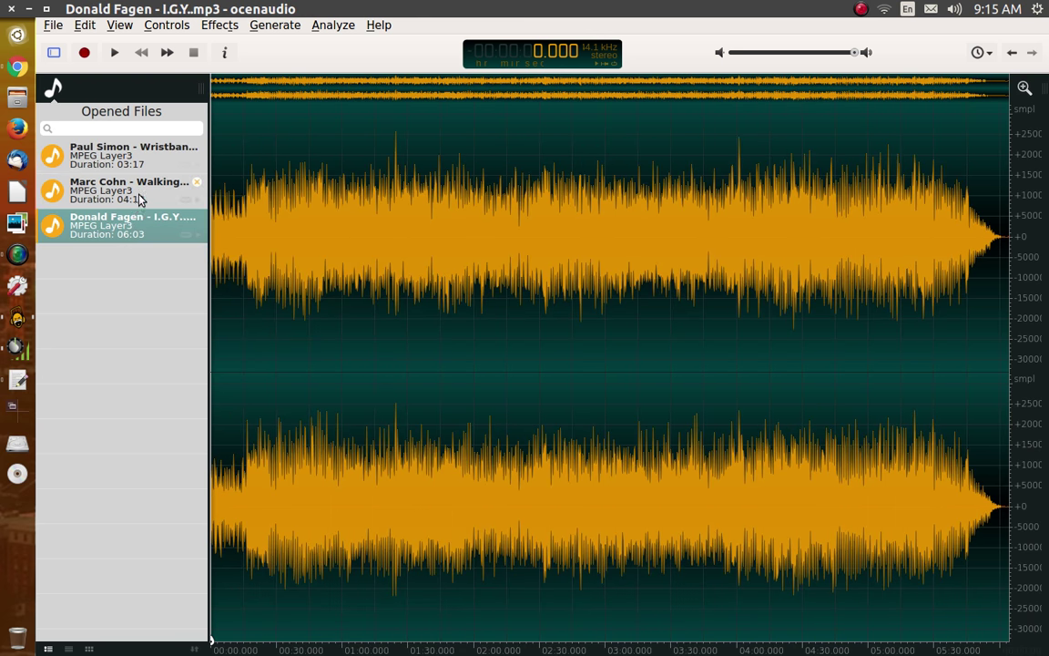
left_click(139, 200)
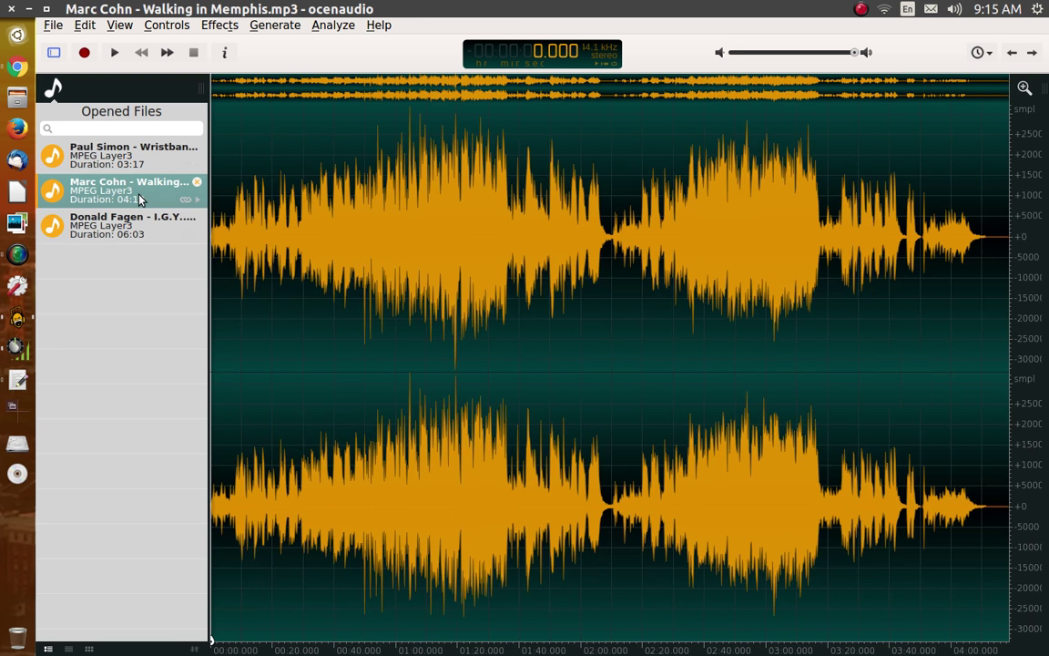
left_click(147, 172)
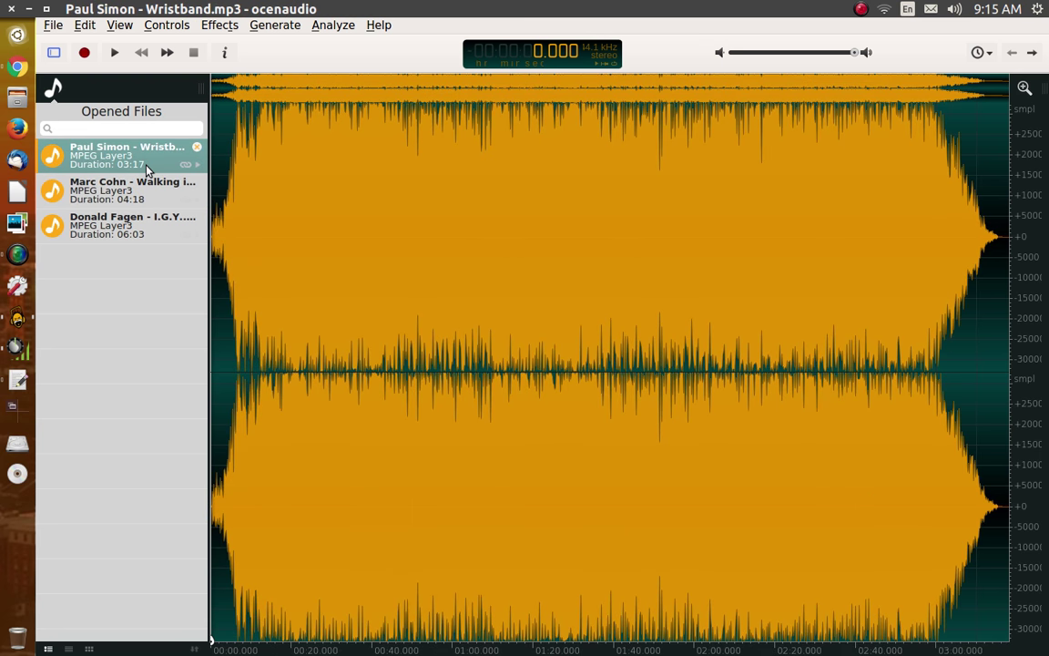
left_click(134, 231)
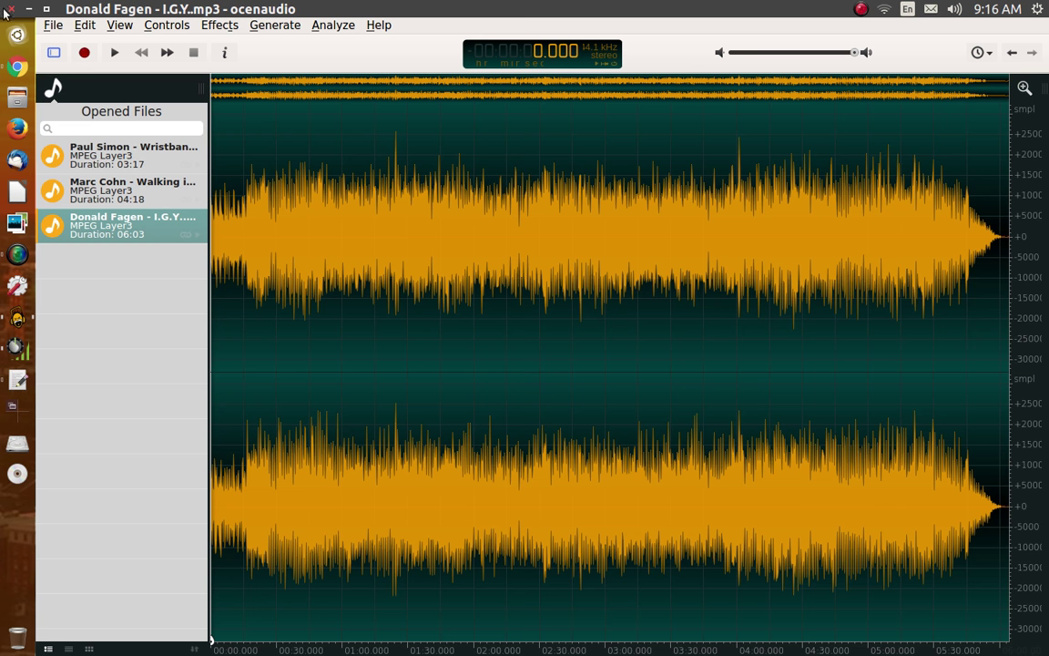
left_click(179, 184)
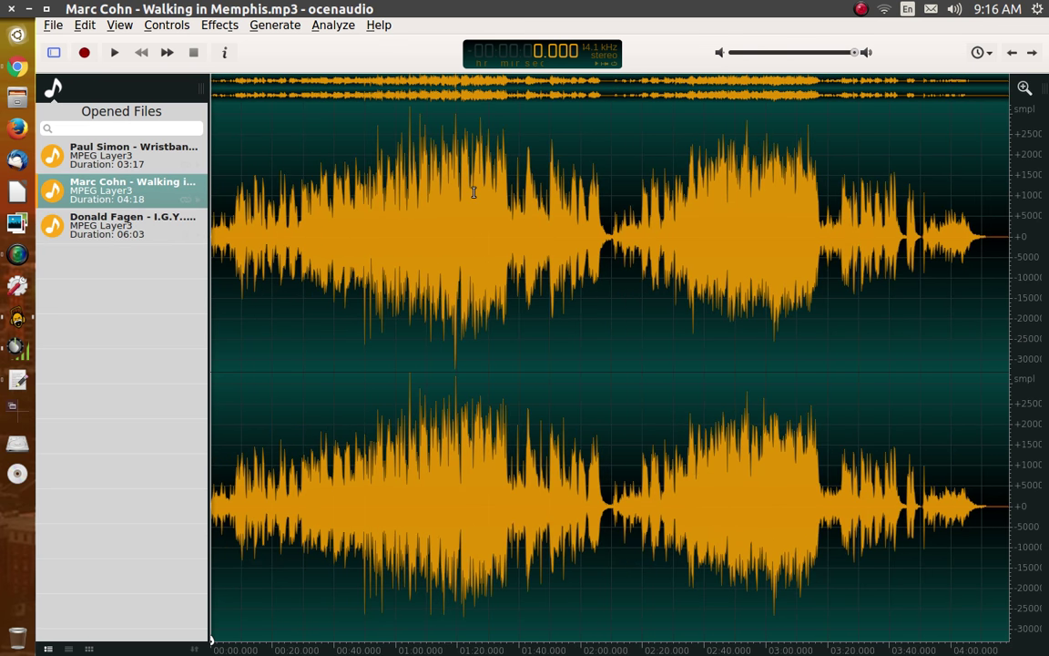
left_click(179, 154)
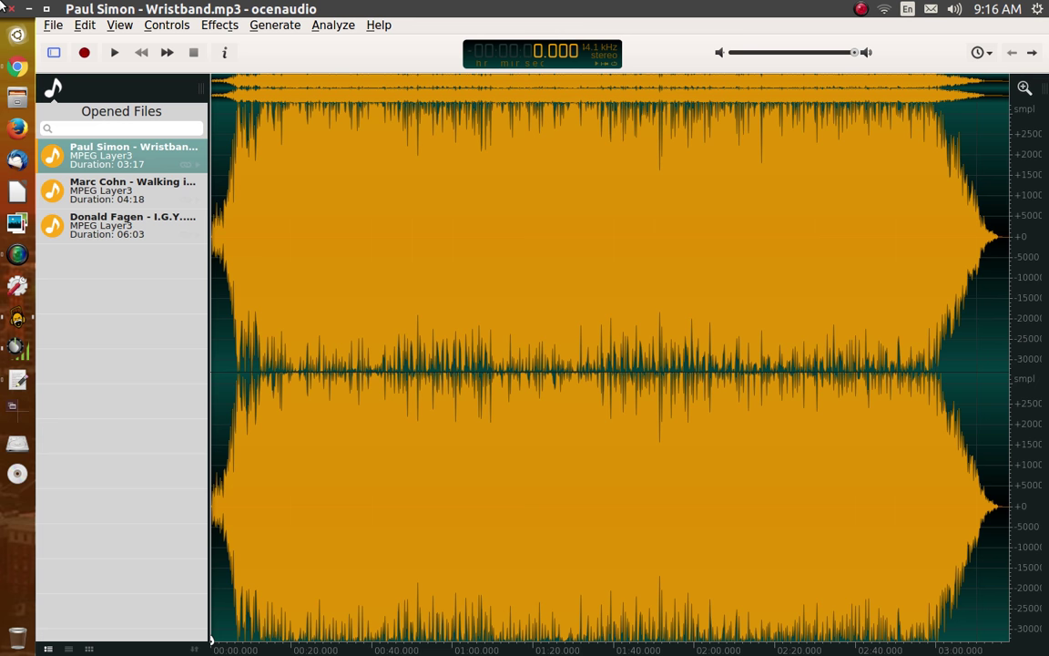
Close ocenaudio and add Wristband, Walking in Memphis and I.G.Y. to the easyMP3Gain list.
left_click(3, 7)
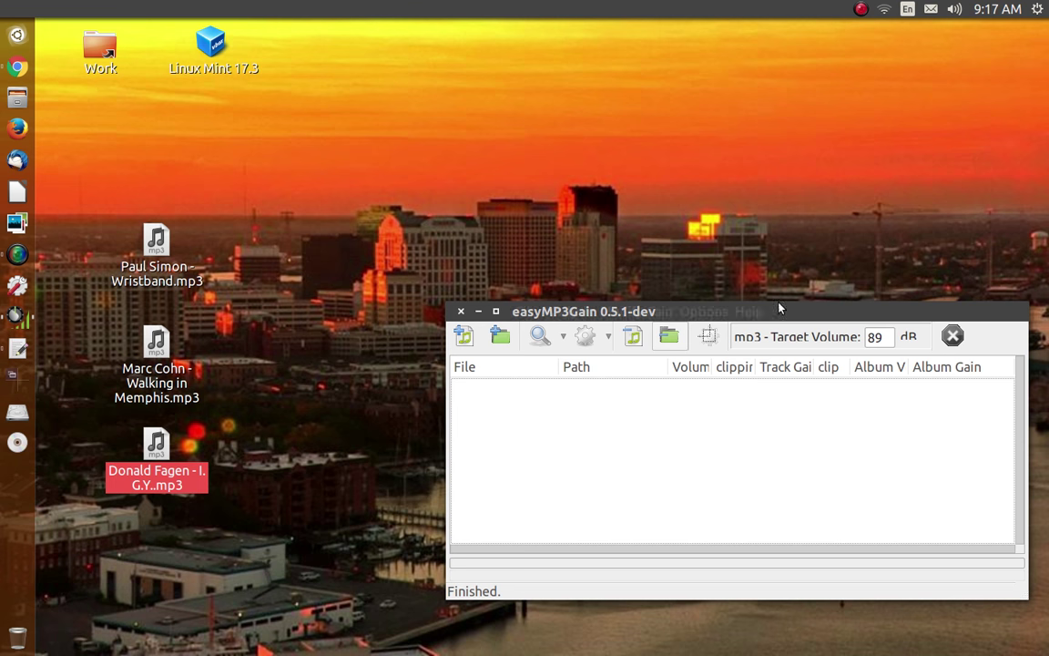
left_click_drag(784, 309, 646, 128)
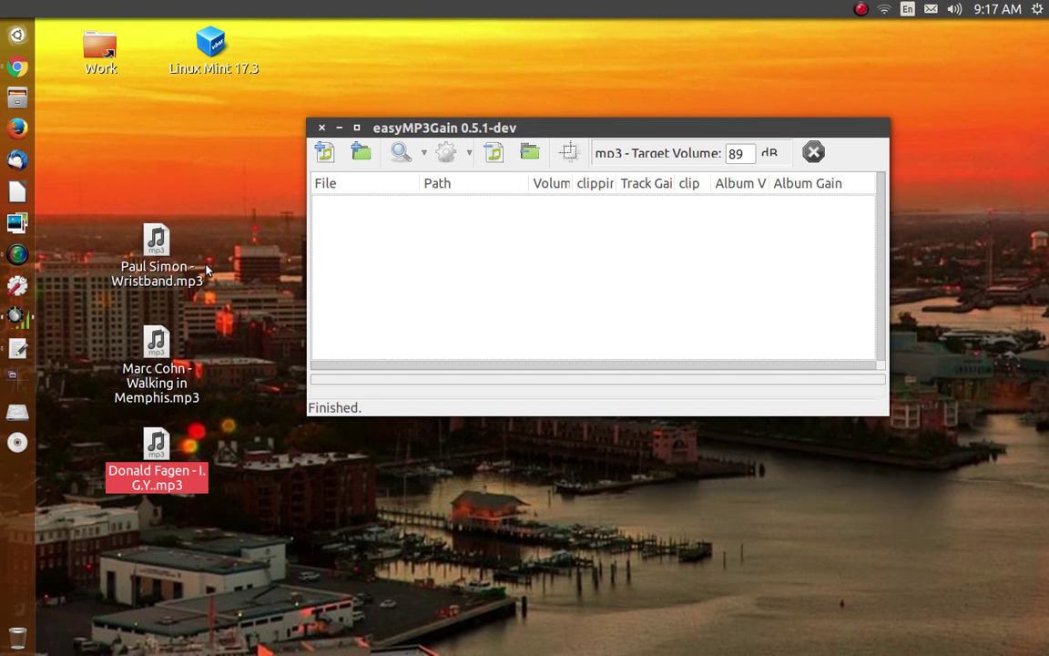
left_click_drag(164, 256, 380, 294)
left_click_drag(162, 360, 456, 314)
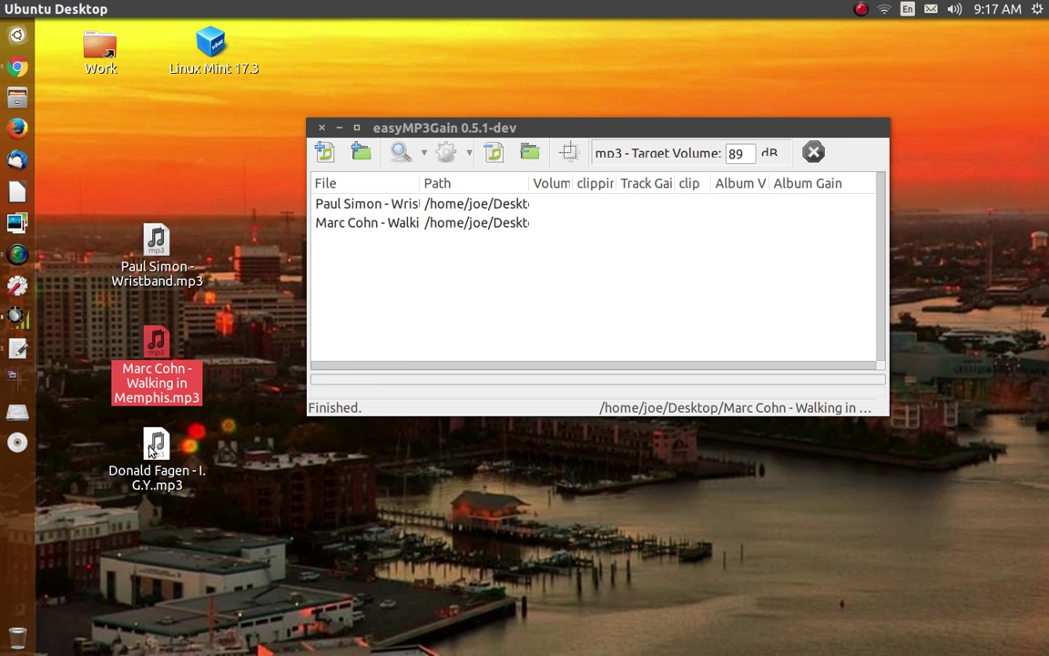
left_click_drag(153, 446, 392, 301)
left_click_drag(662, 129, 586, 159)
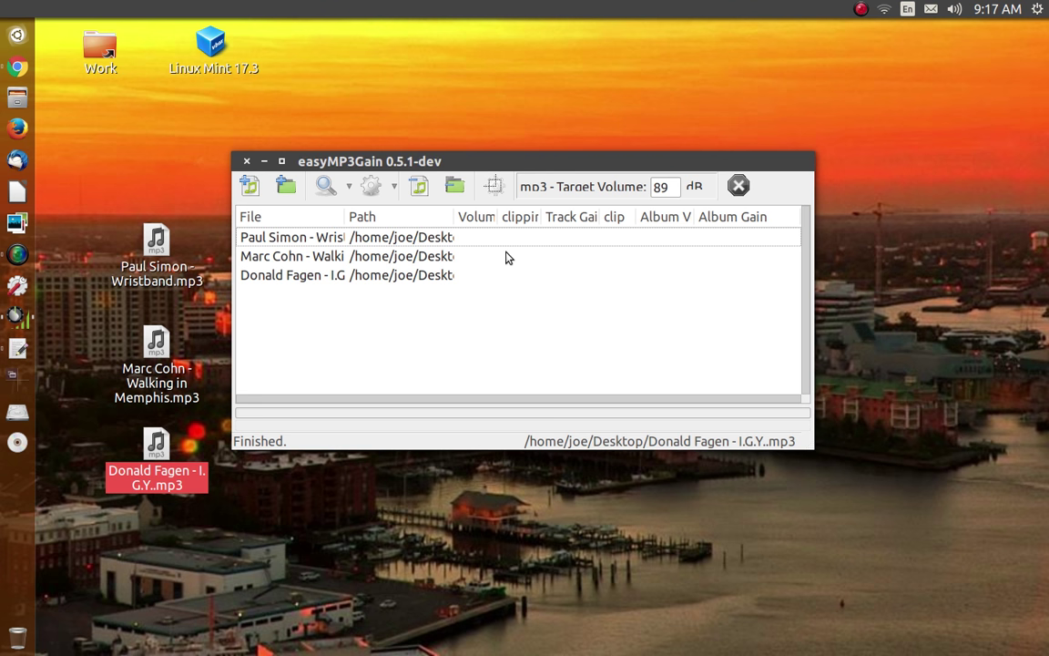
Analyze the tracks: Wristband 96.2 dB clipping, Walking in Memphis 91.2 dB, I.G.Y. 88.4 dB.
left_click(335, 190)
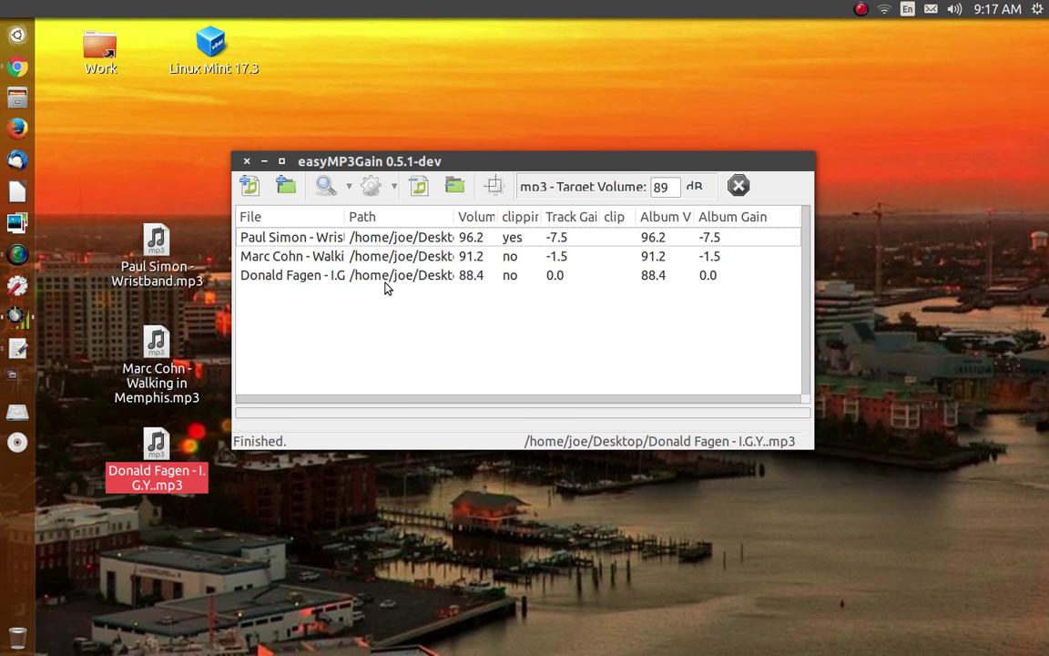
left_click(348, 188)
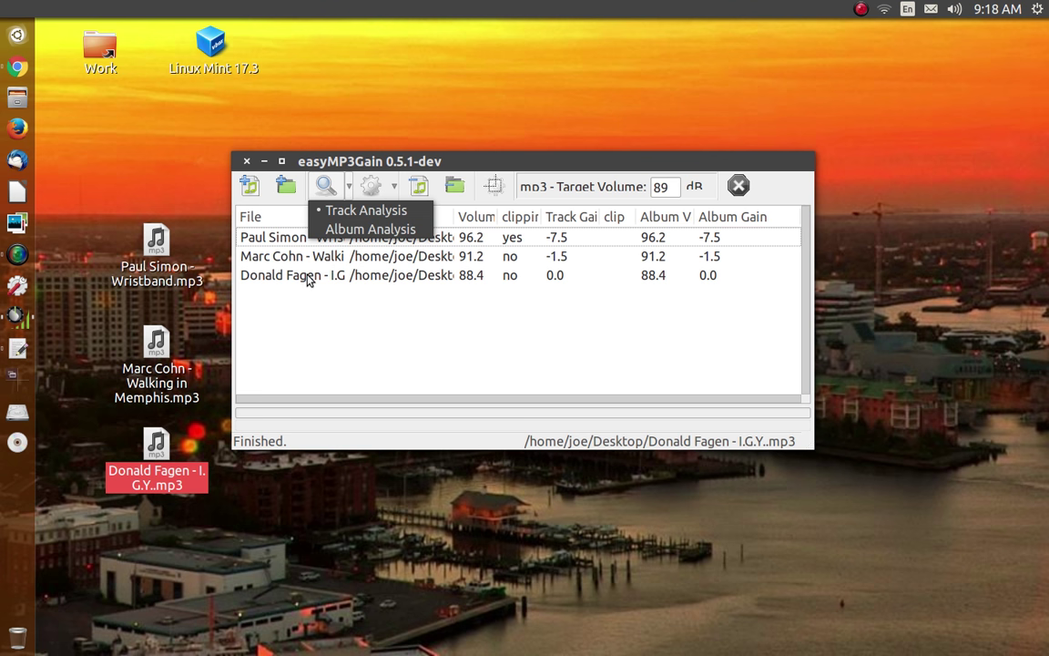
left_click(507, 167)
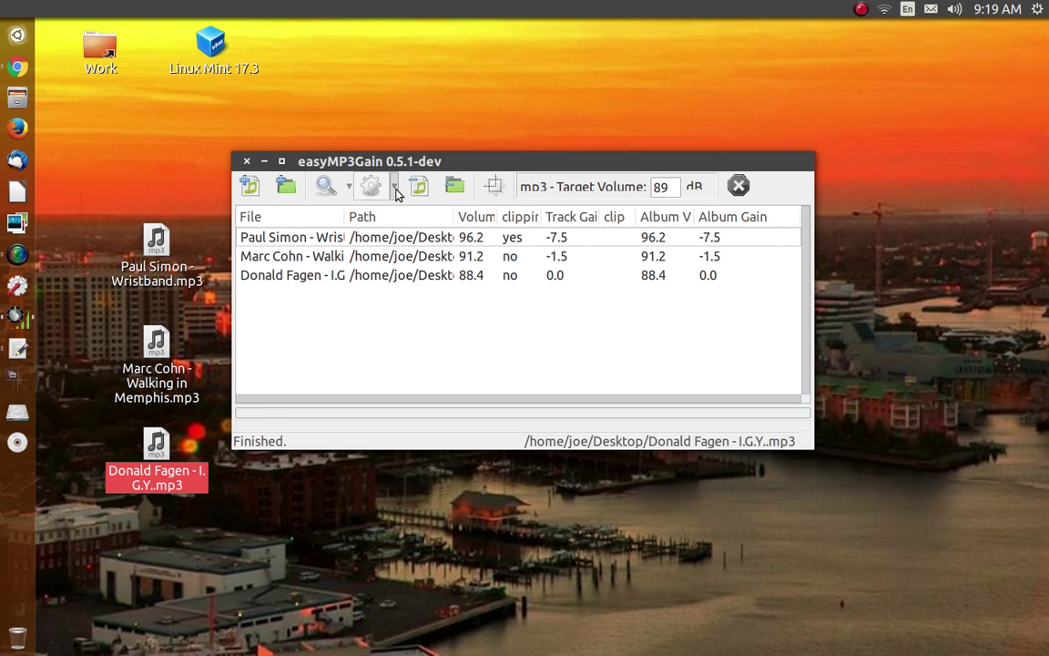
Apply track gain, bringing Wristband to 88.7 dB and Walking in Memphis to 89.7 dB.
left_click(397, 188)
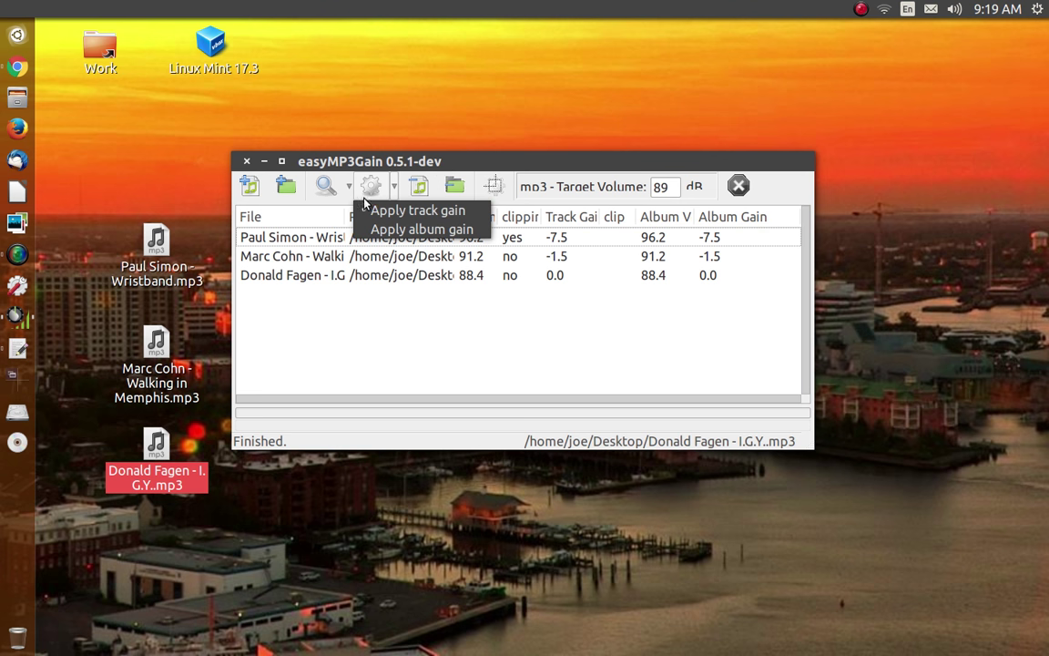
left_click(392, 298)
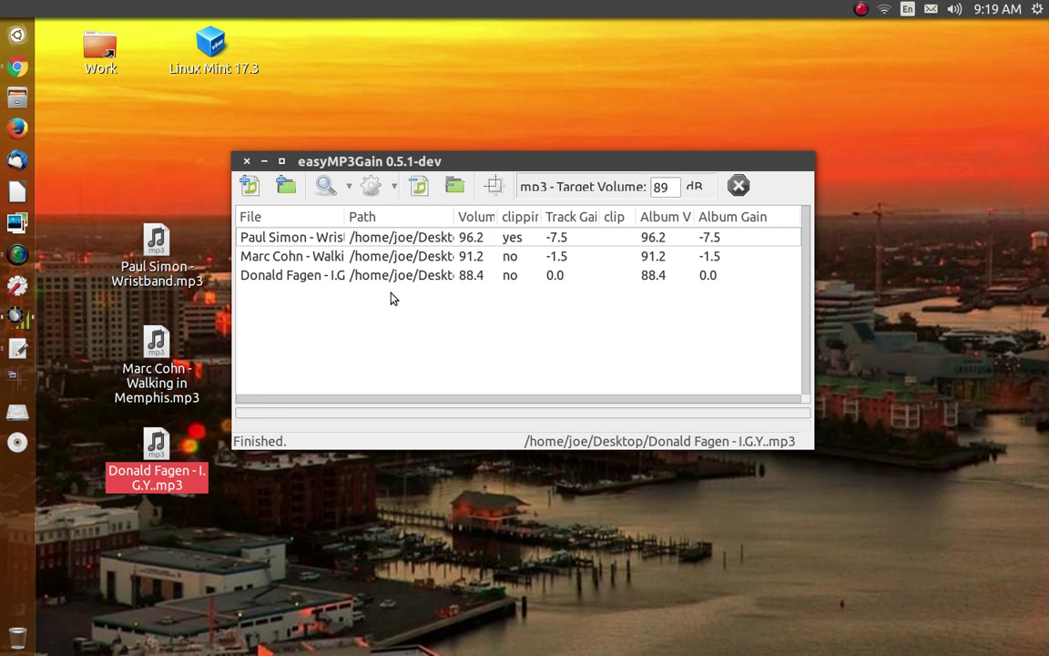
left_click(369, 185)
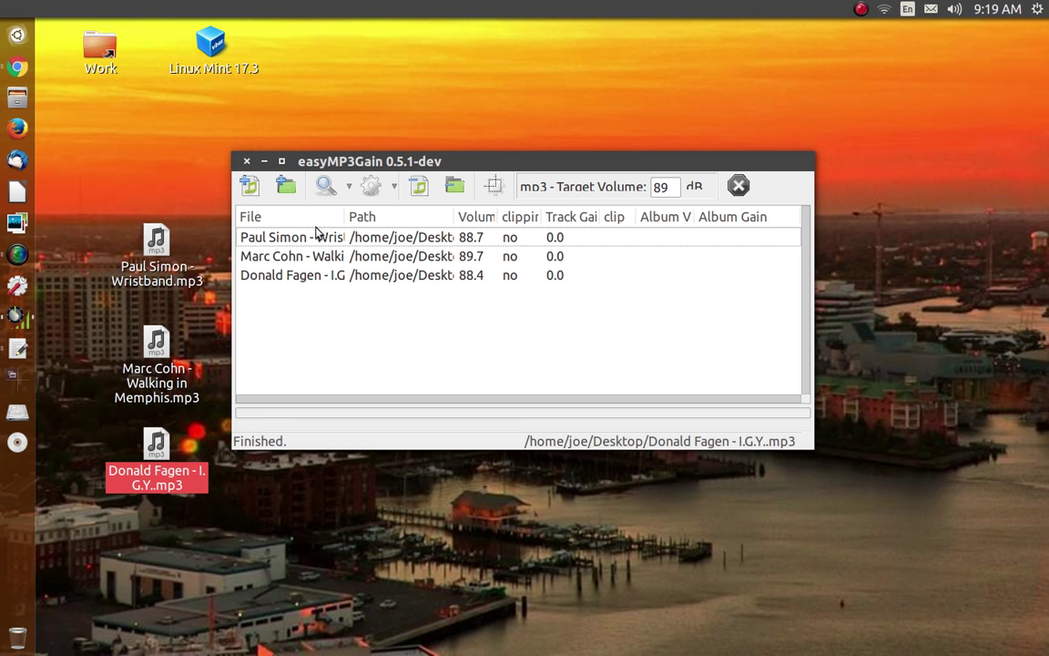
Clear the easyMP3Gain file list and launch ocenaudio from the Dash search 'oce'.
left_click(457, 188)
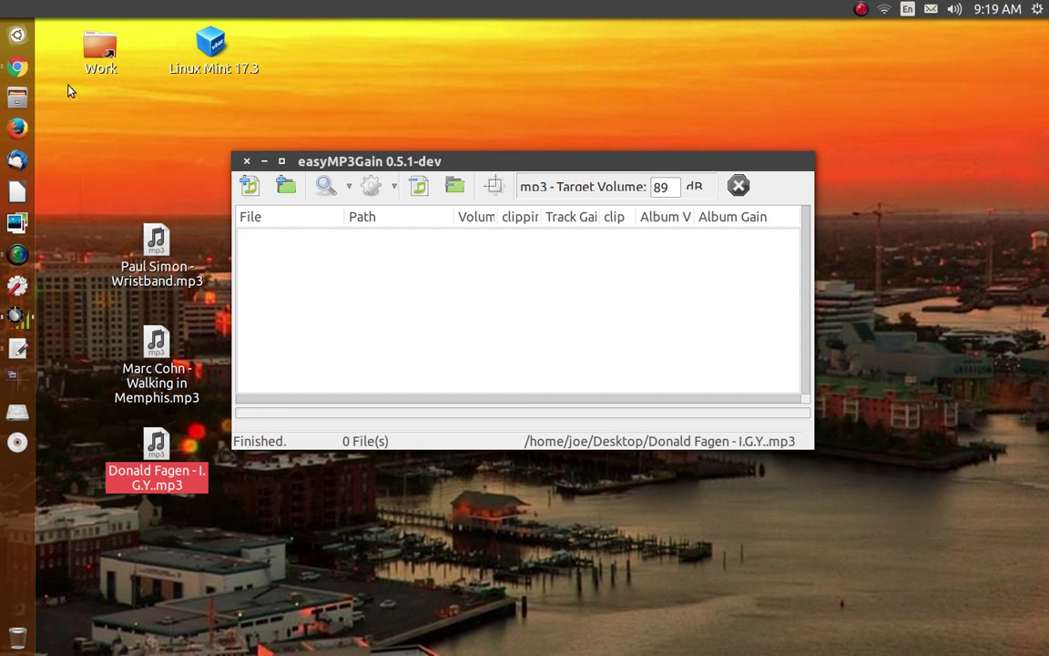
left_click(18, 38)
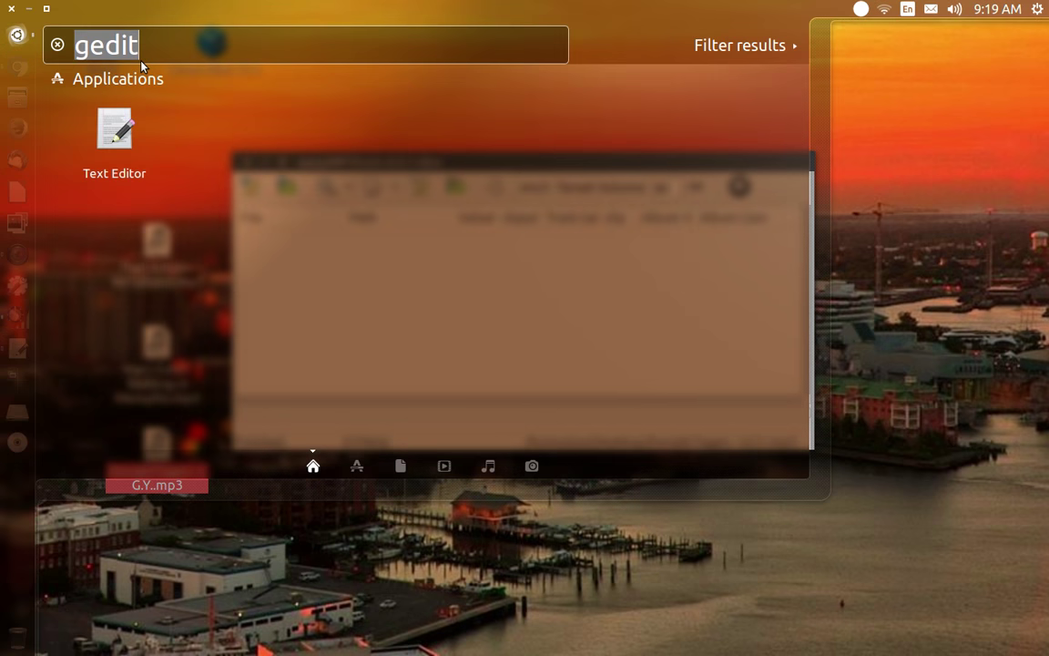
type("ocen")
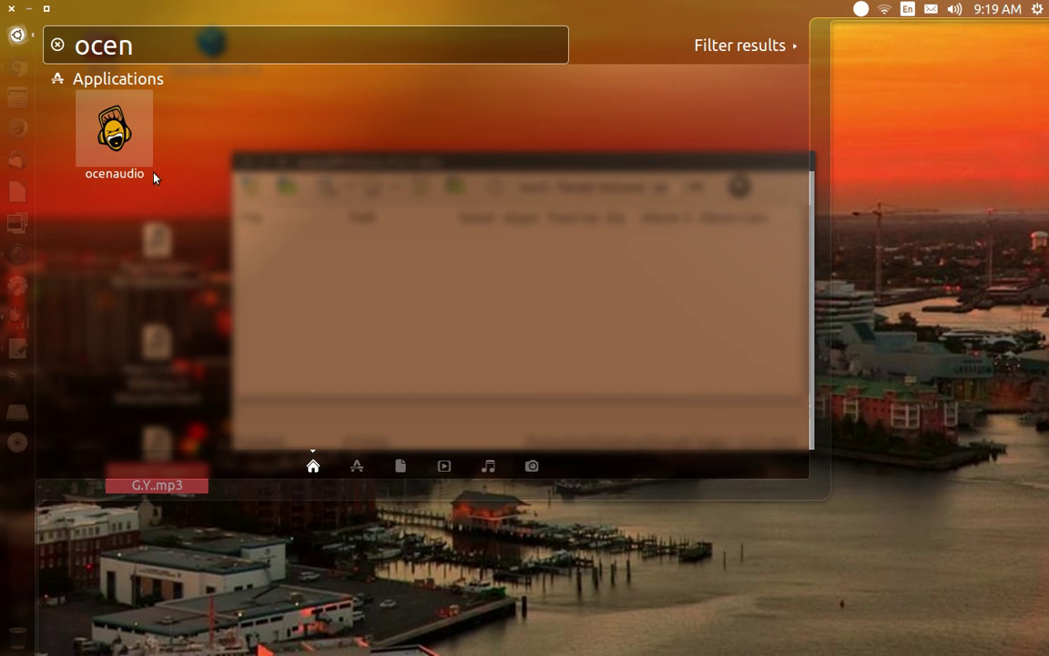
left_click(132, 172)
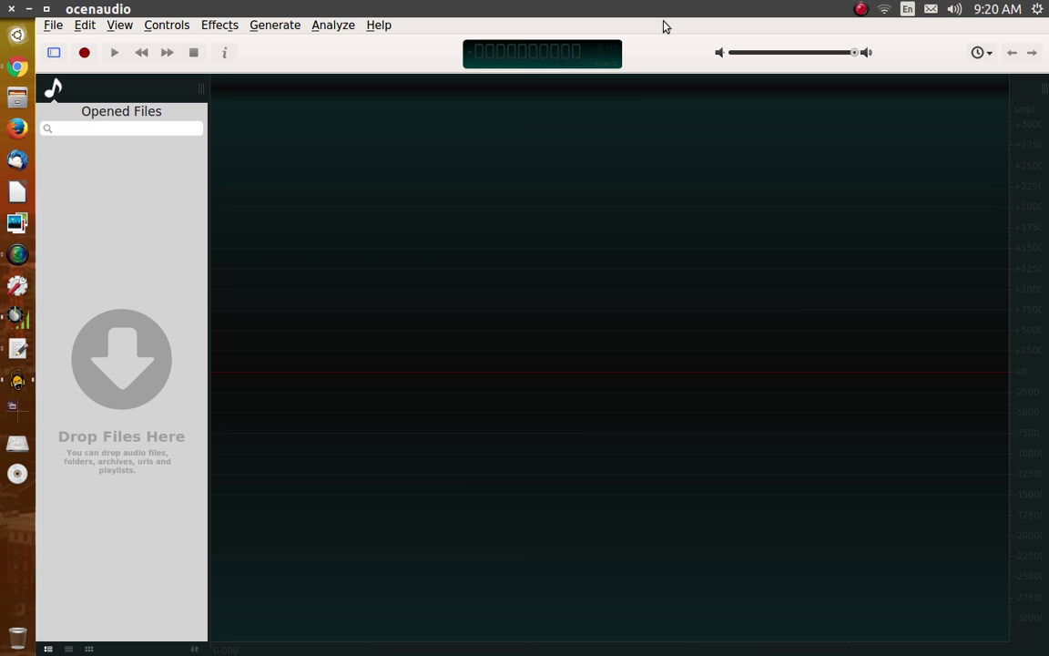
Reopen the three gain-adjusted MP3s in ocenaudio and maximize the window.
double_click(642, 13)
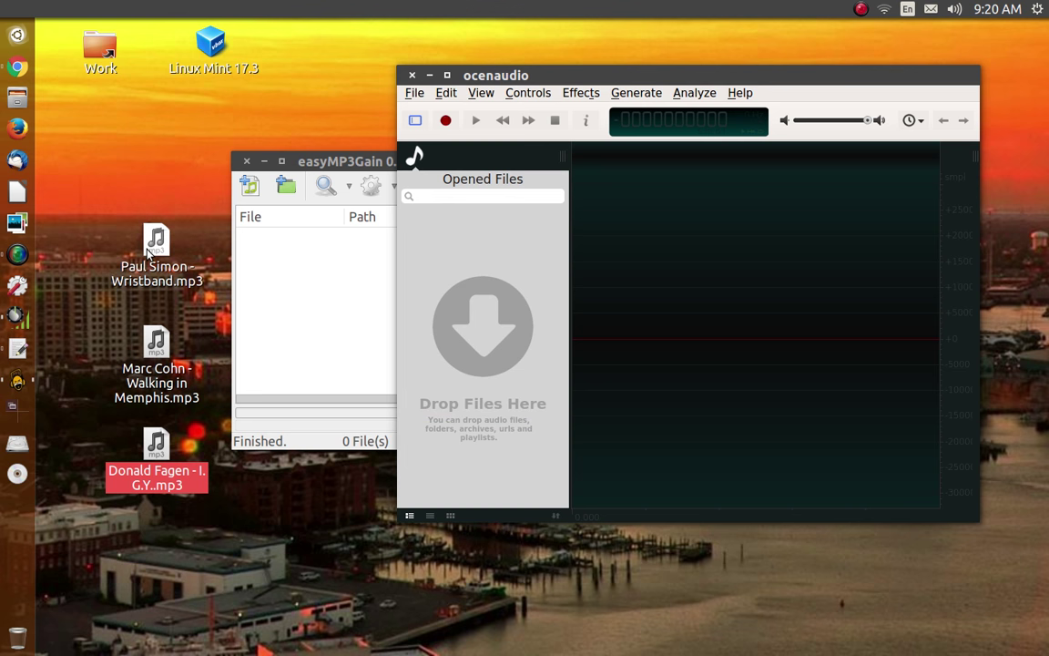
left_click_drag(142, 247, 474, 269)
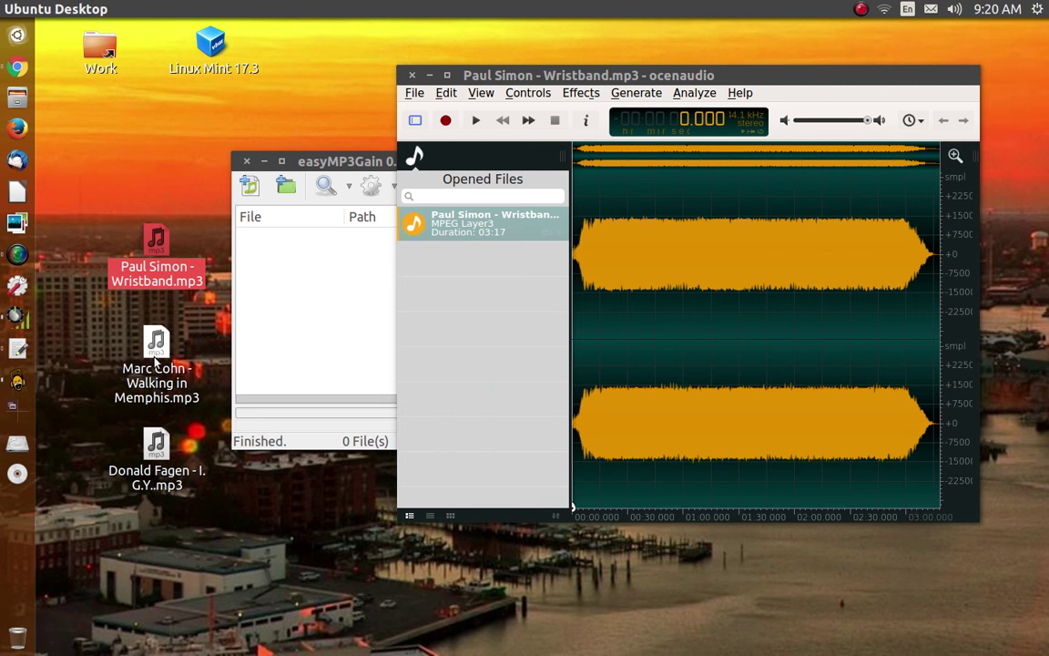
left_click_drag(156, 363, 492, 294)
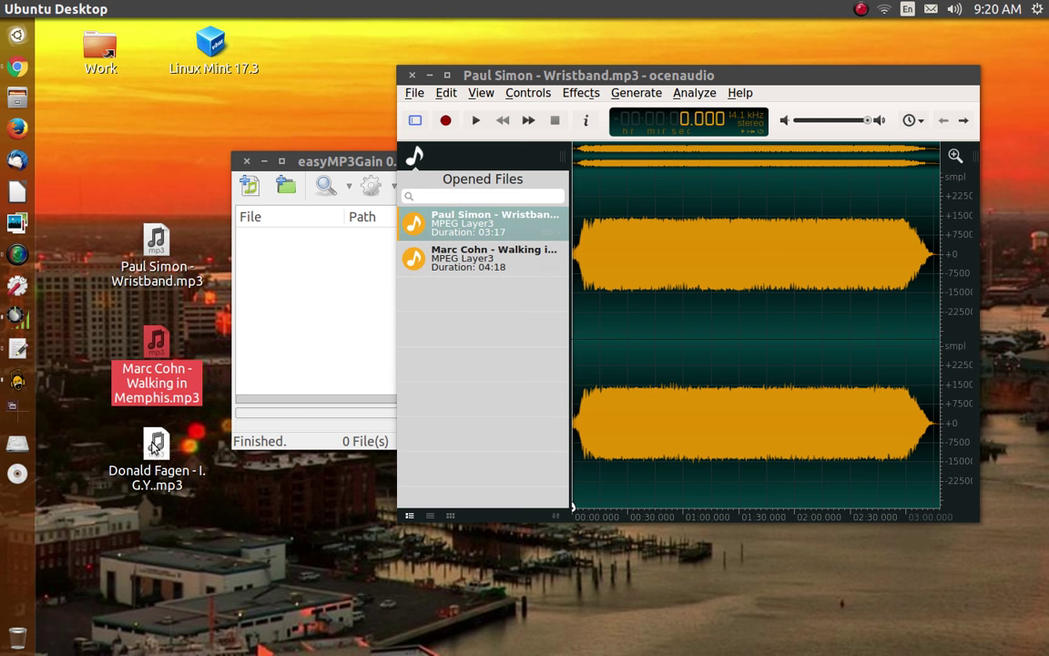
left_click_drag(156, 444, 471, 341)
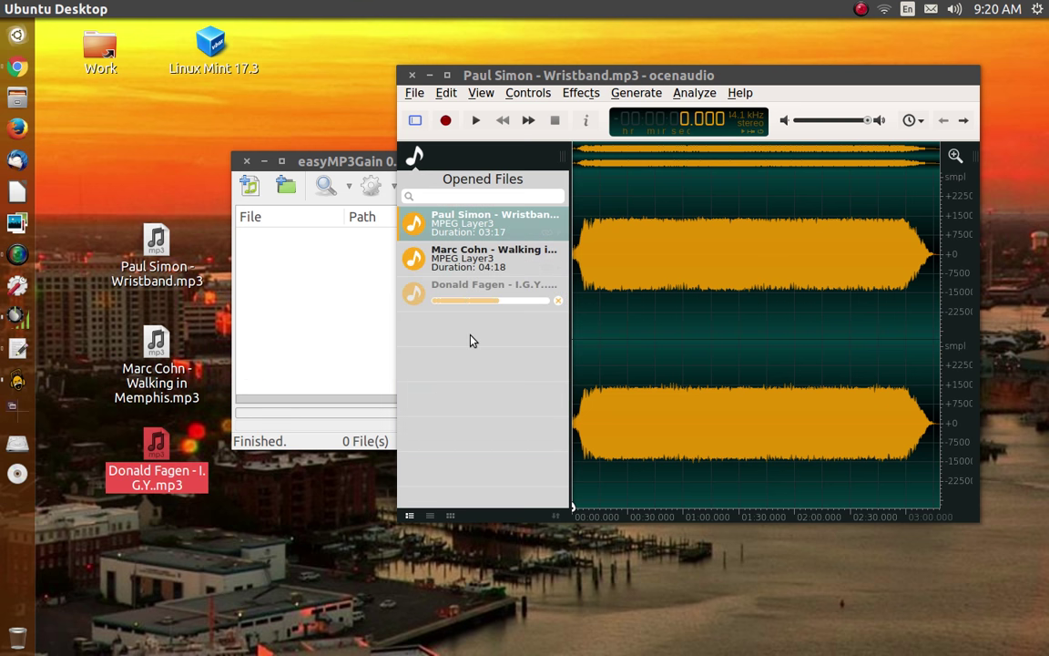
double_click(745, 77)
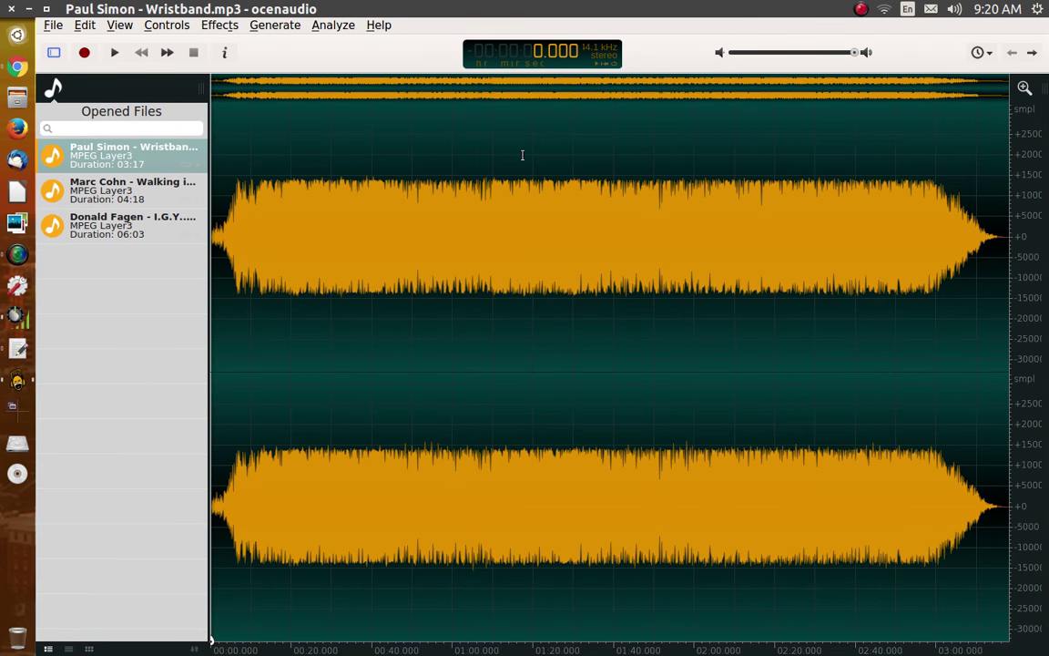
Display the Walking in Memphis waveform, then the 6:03 I.G.Y. waveform.
left_click(172, 198)
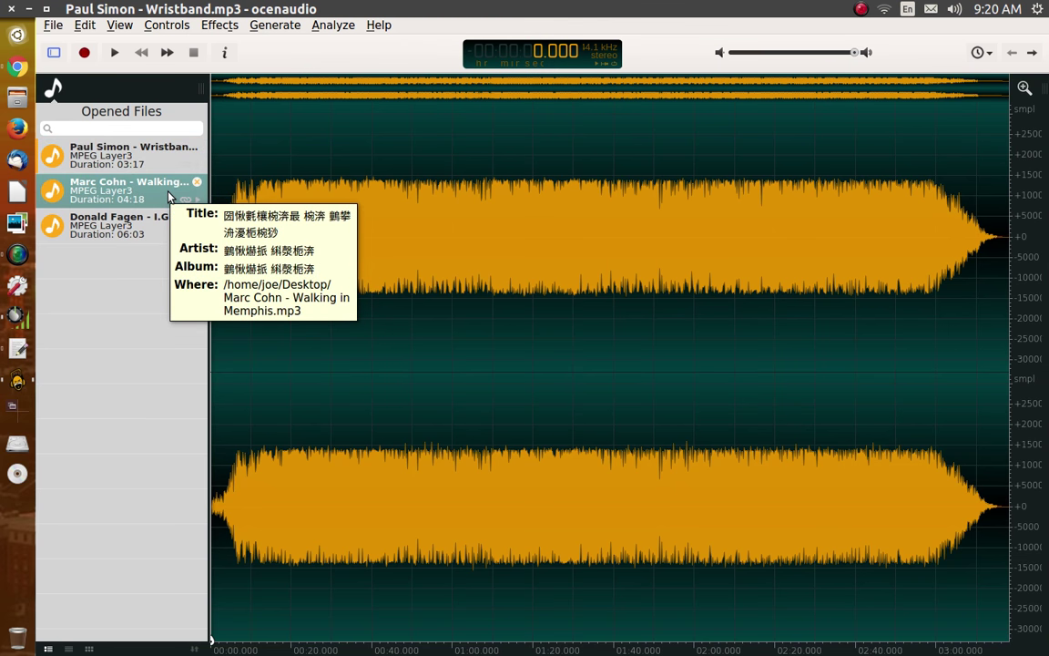
double_click(169, 195)
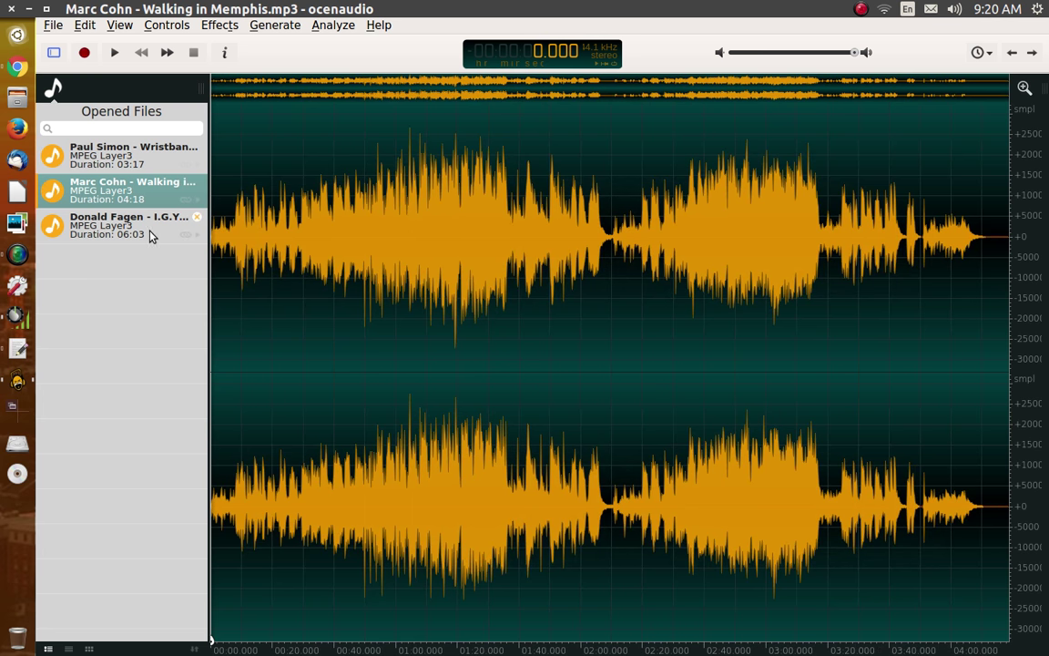
double_click(152, 236)
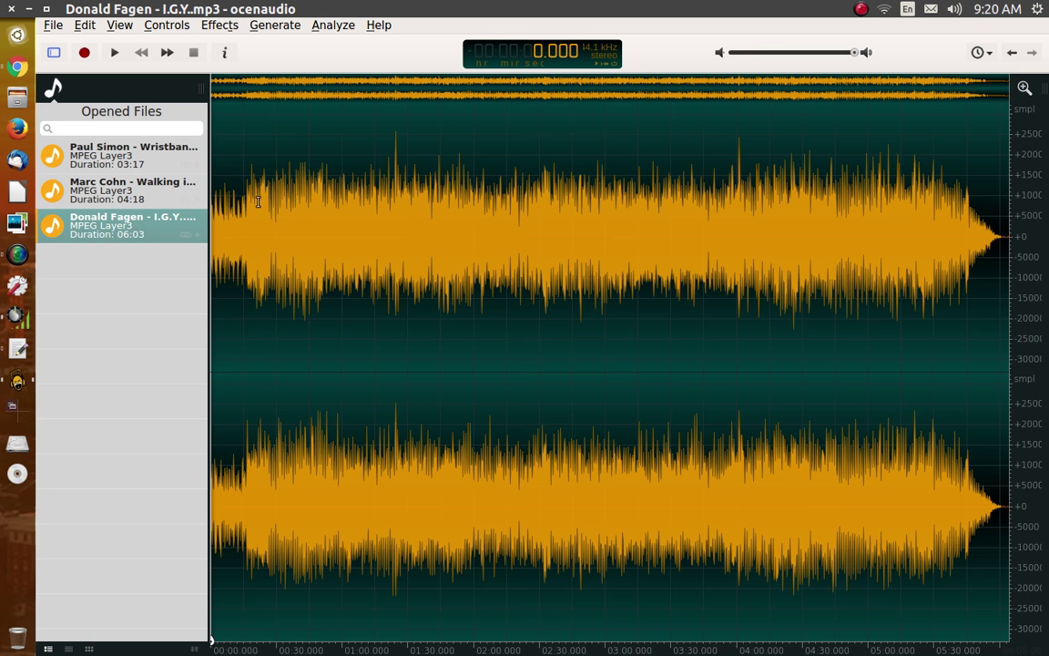
Compare the gain-adjusted I.G.Y. 6:03 waveform with the open Wristband and Walking in Memphis tracks.
mouse_move(108, 180)
mouse_move(150, 161)
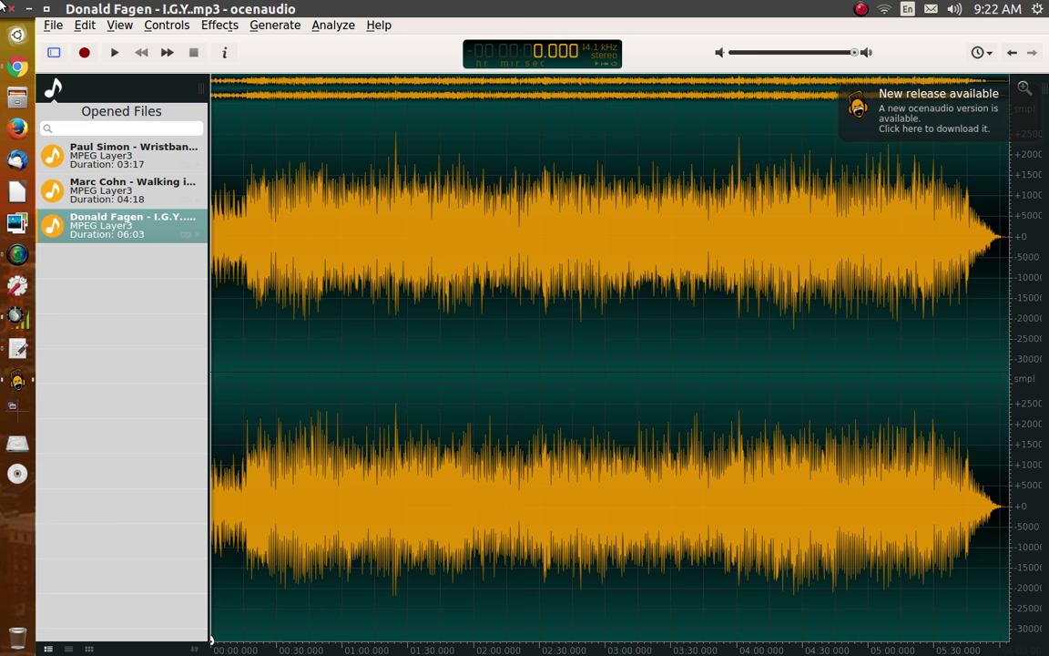
Close ocenaudio, leaving the empty easyMP3Gain window (0 files) on the desktop.
left_click(10, 9)
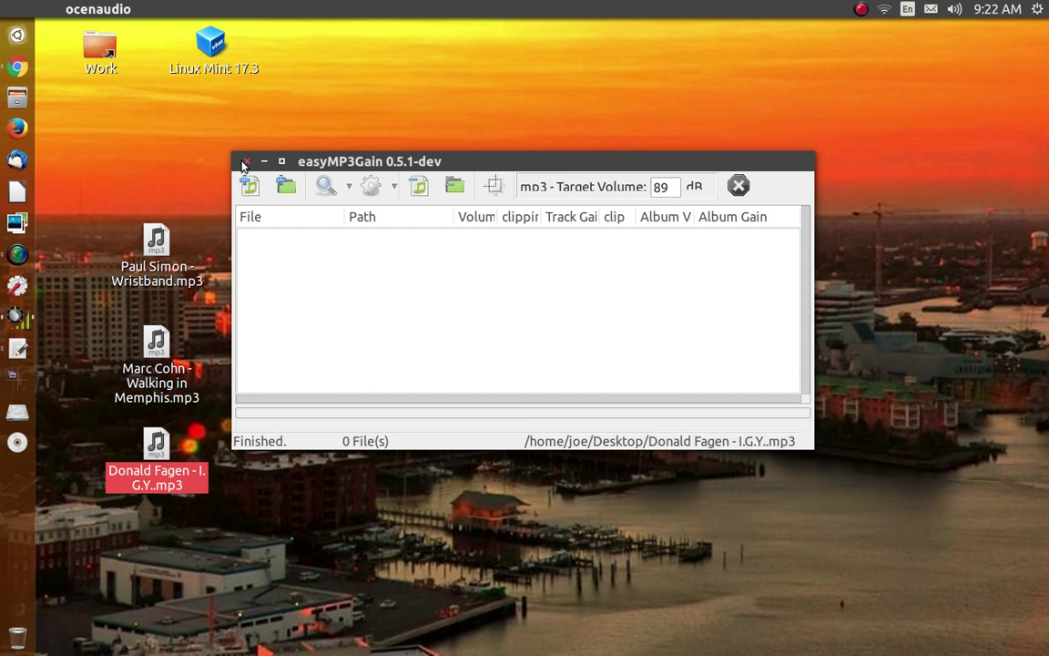
left_click(196, 157)
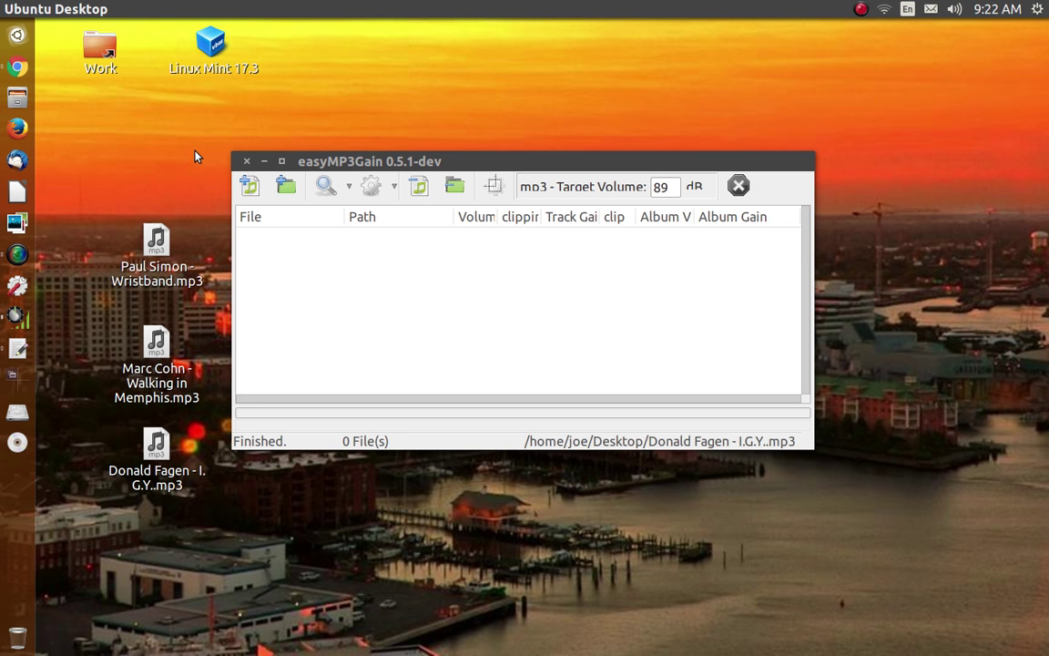
Return to the Audio Stuff PPA page and scroll to its 'Overview of published packages' table.
key("alt+Tab")
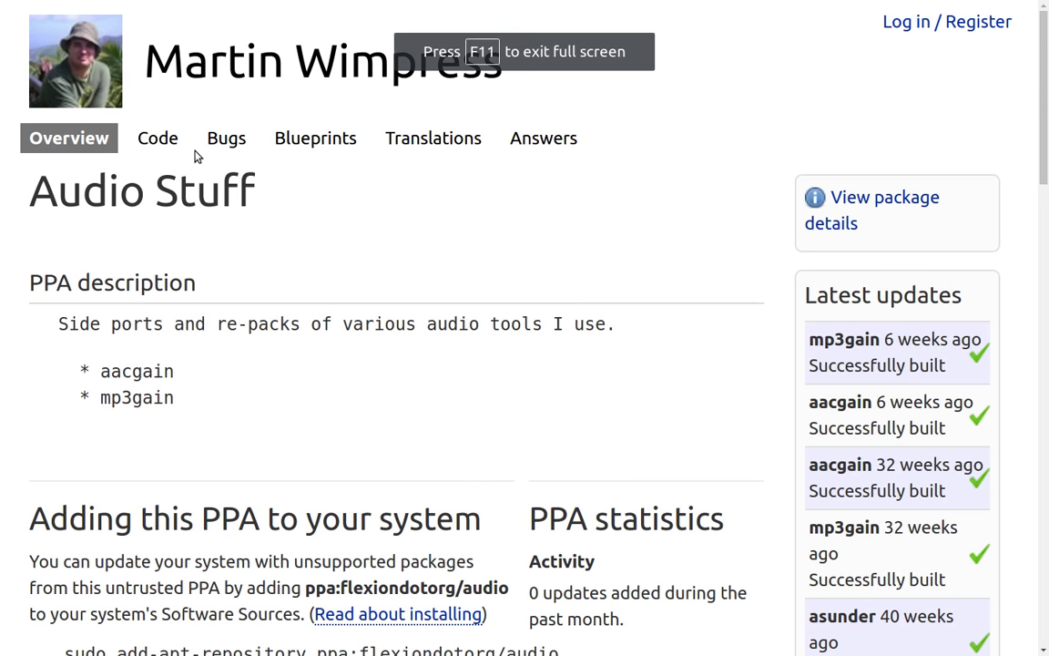
key("alt+Tab")
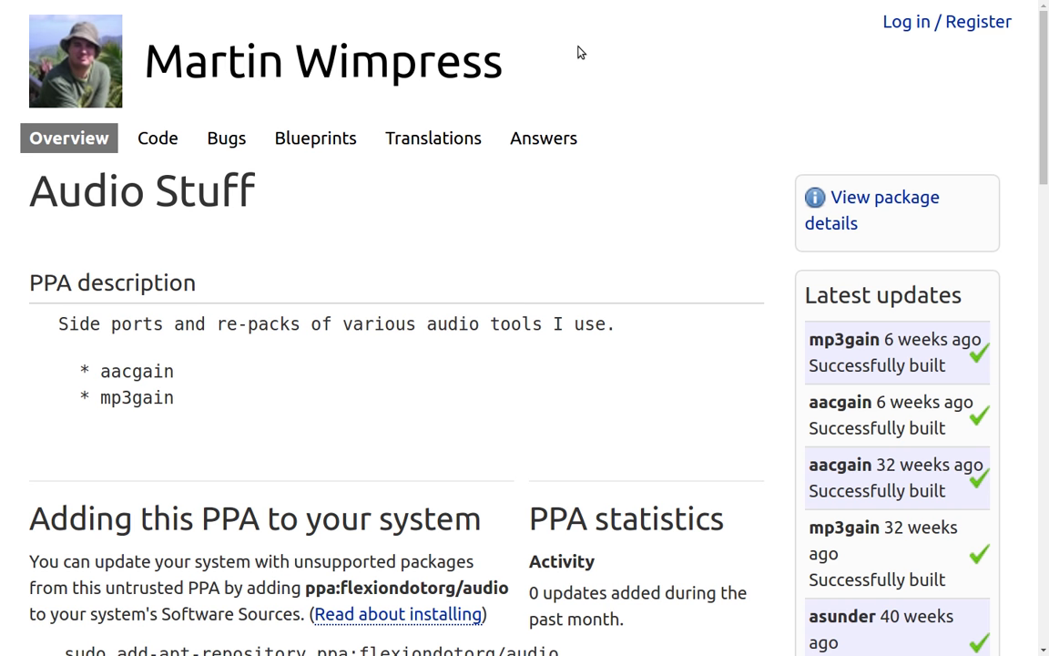
scroll(538, 236, "down", 2)
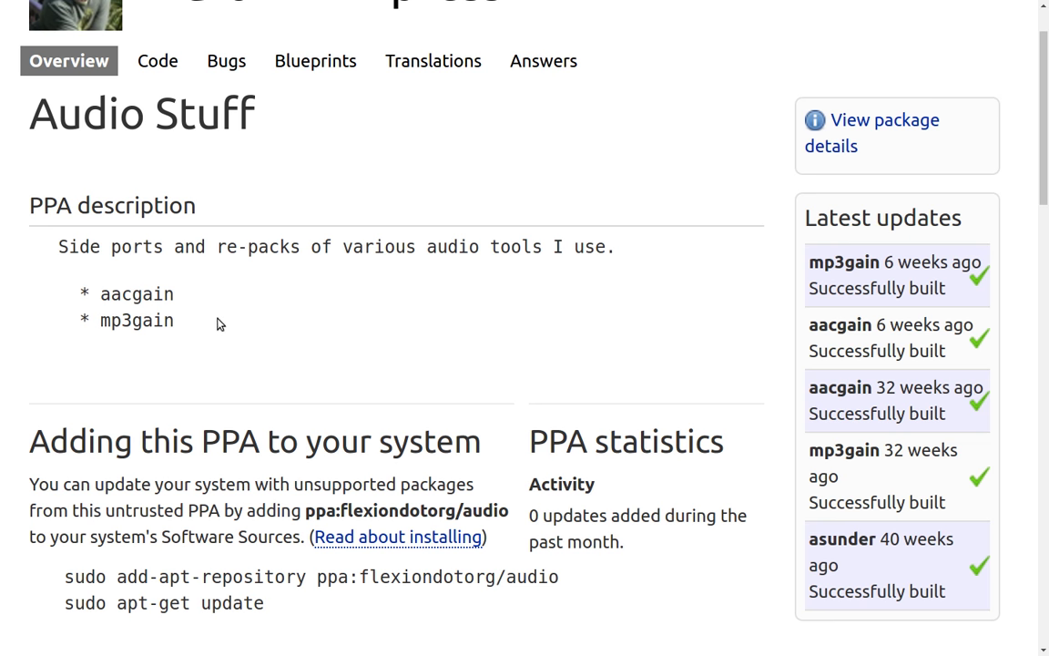
scroll(625, 232, "up", 2)
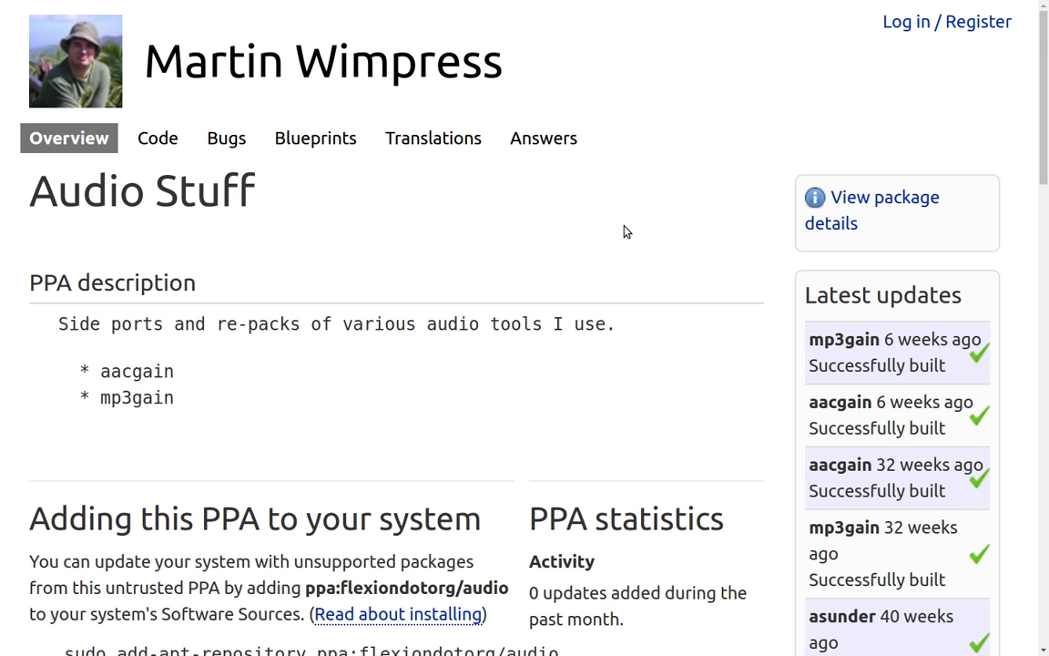
scroll(626, 232, "down", 5)
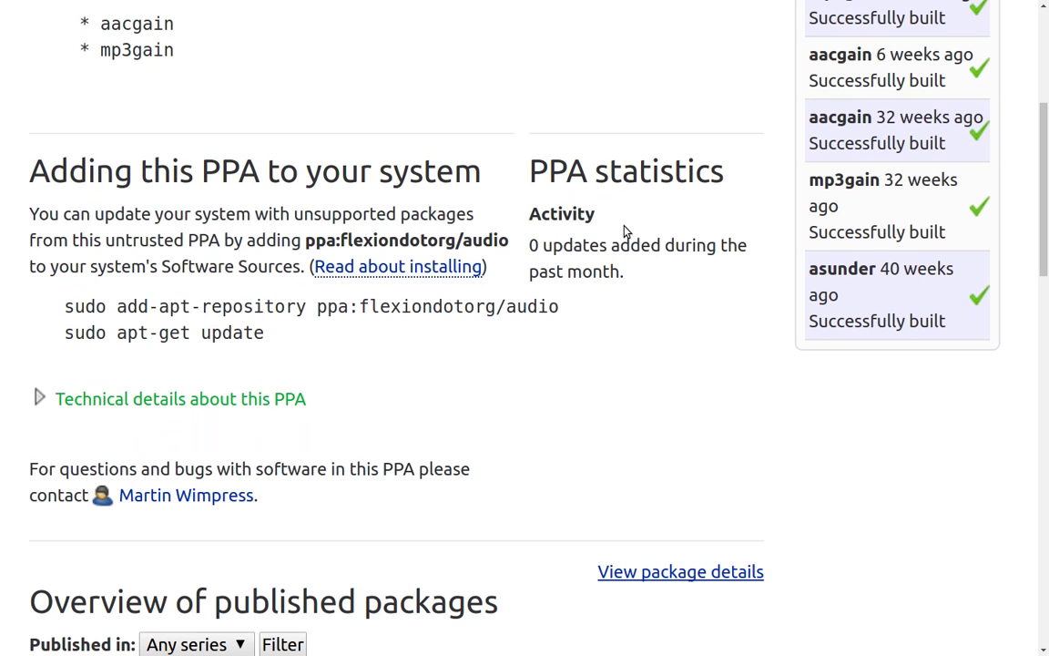
scroll(606, 219, "down", 5)
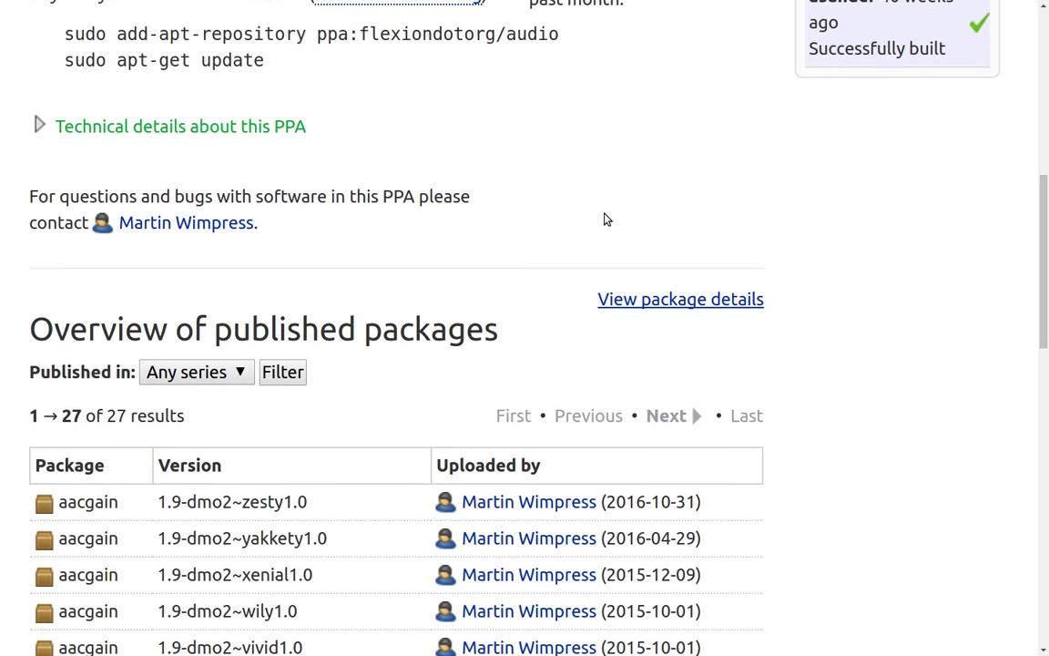
scroll(606, 218, "up", 1)
scroll(606, 219, "up", 2)
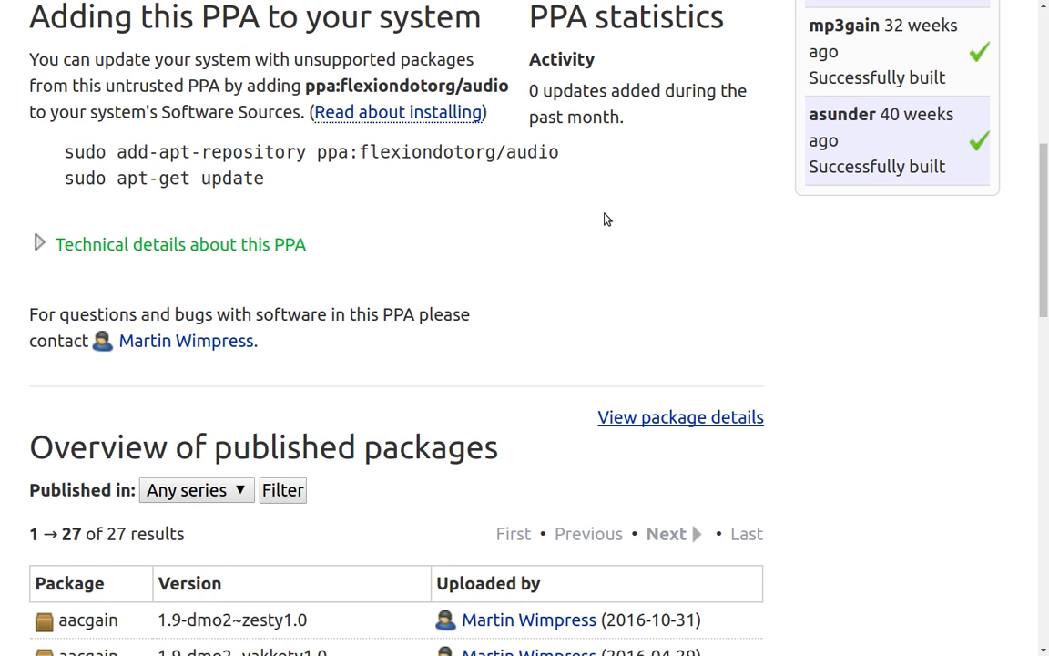
scroll(606, 219, "down", 2)
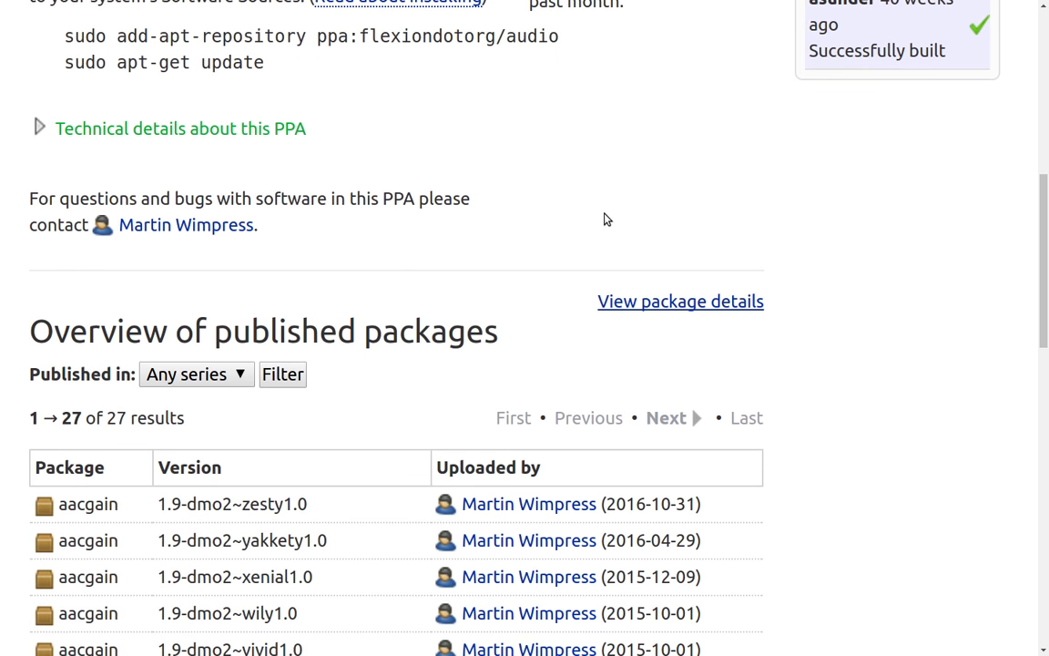
Download aacgain_1.9-dmo2~xenial1.0_amd64.deb (408.8 KiB) from the PPA's package details.
left_click(680, 314)
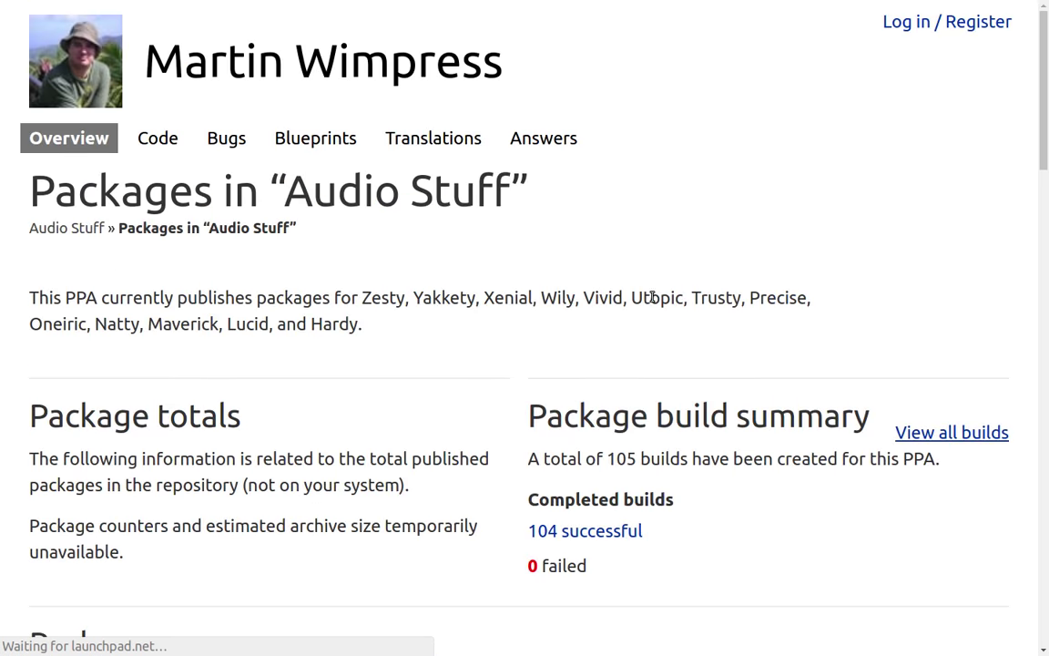
scroll(535, 285, "down", 10)
scroll(535, 284, "down", 1)
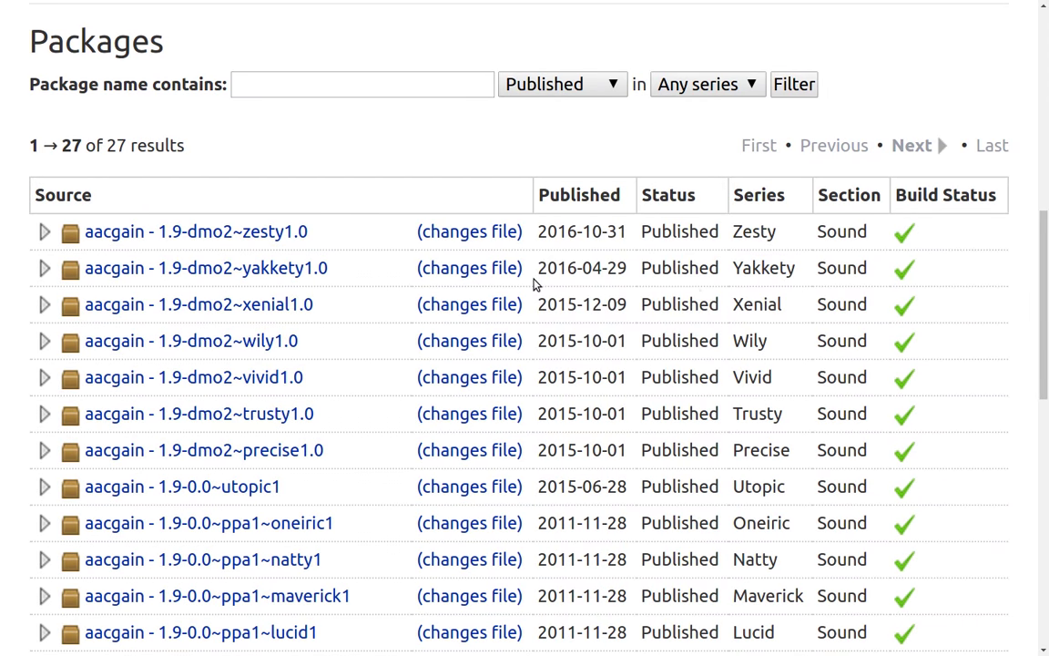
scroll(535, 285, "down", 1)
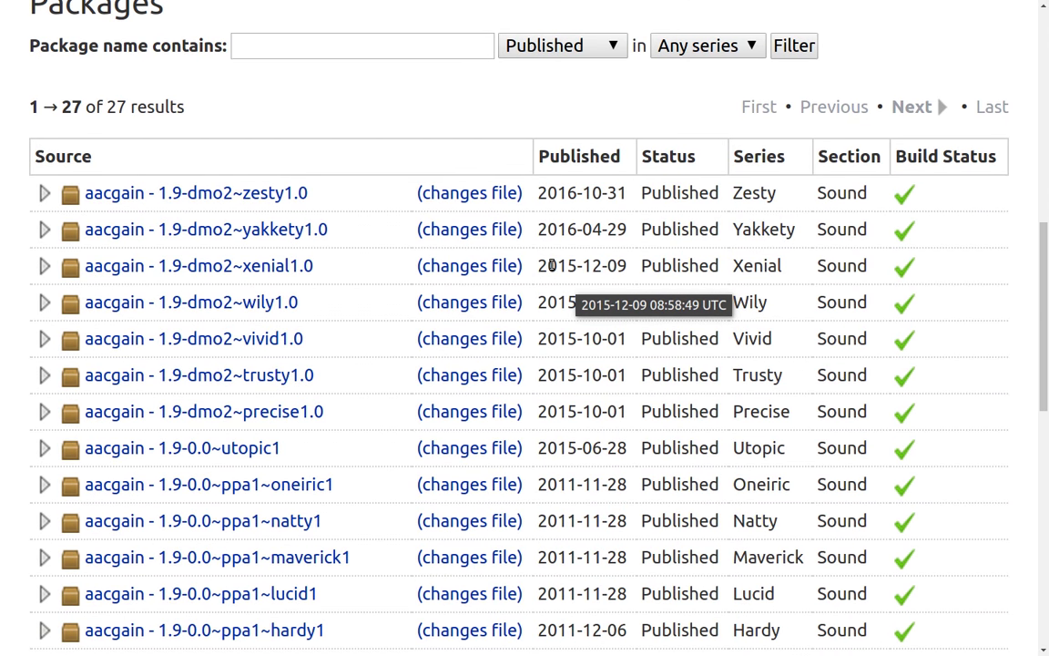
scroll(552, 266, "down", 1)
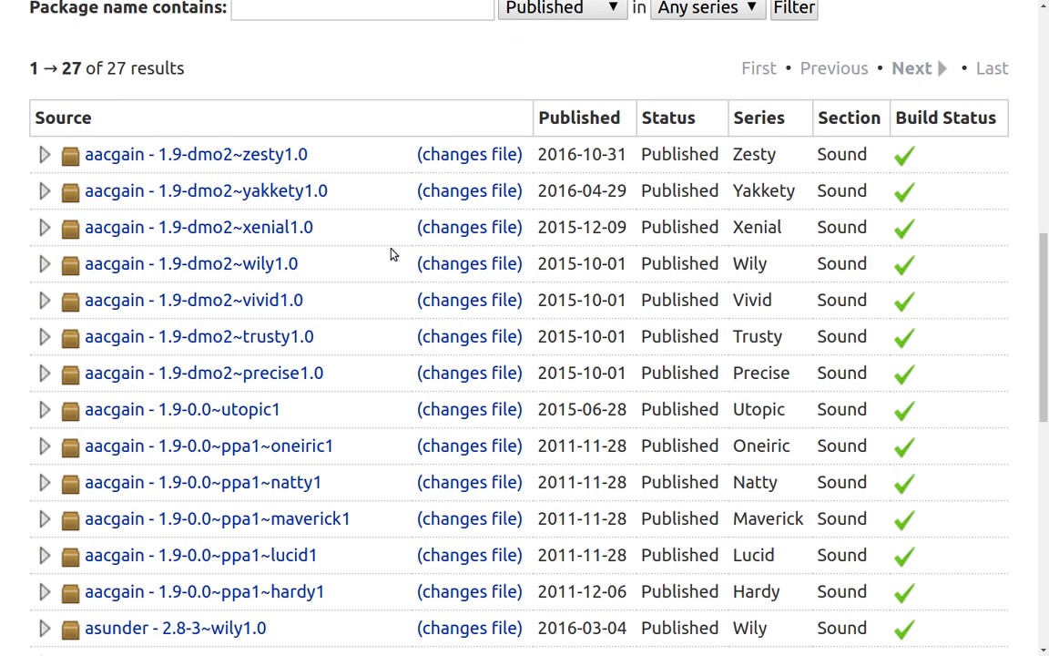
left_click(263, 245)
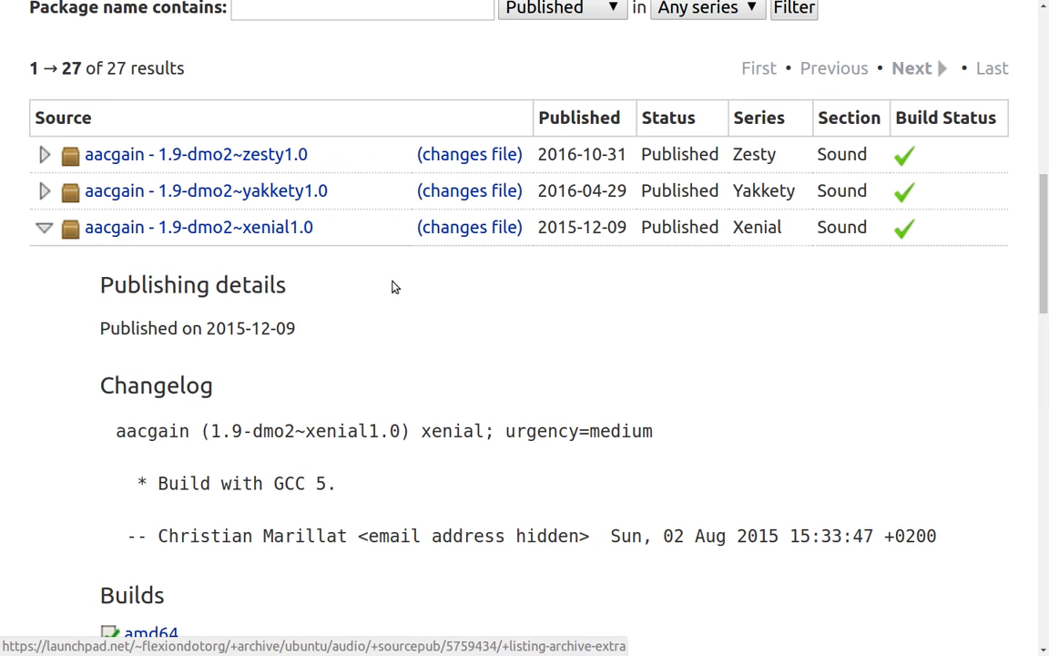
scroll(433, 331, "down", 5)
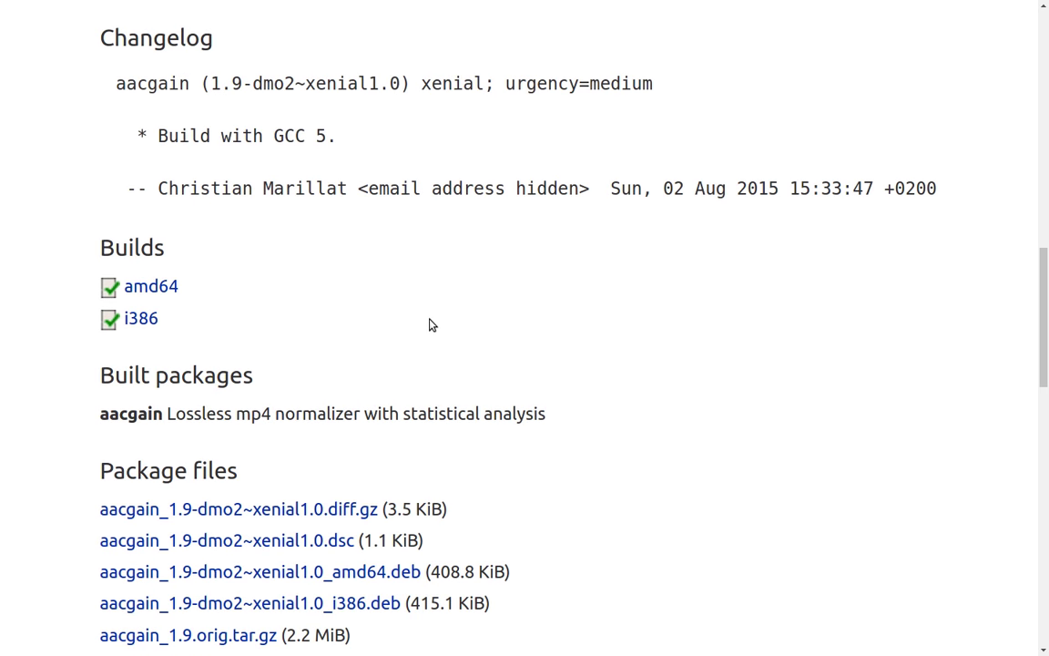
scroll(431, 321, "down", 2)
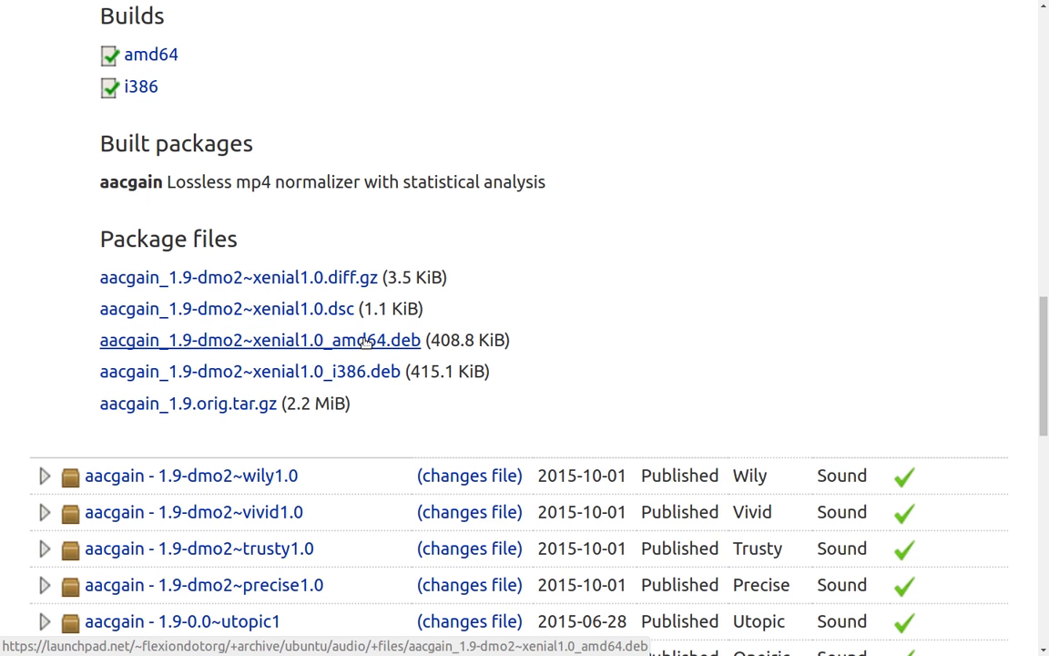
left_click(365, 341)
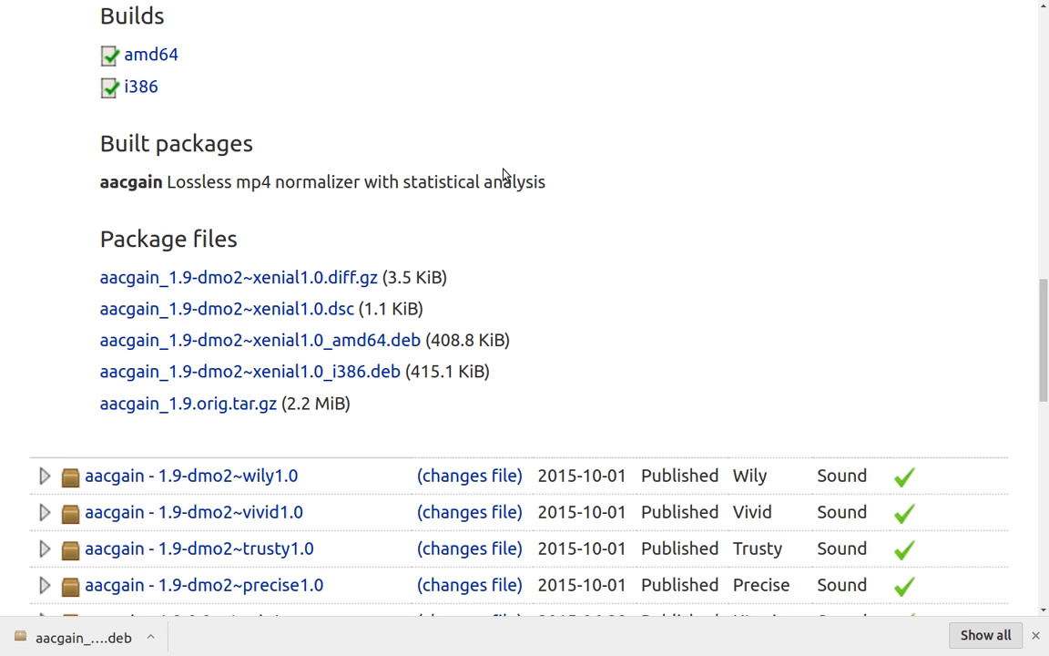
key("ctrl+alt+t")
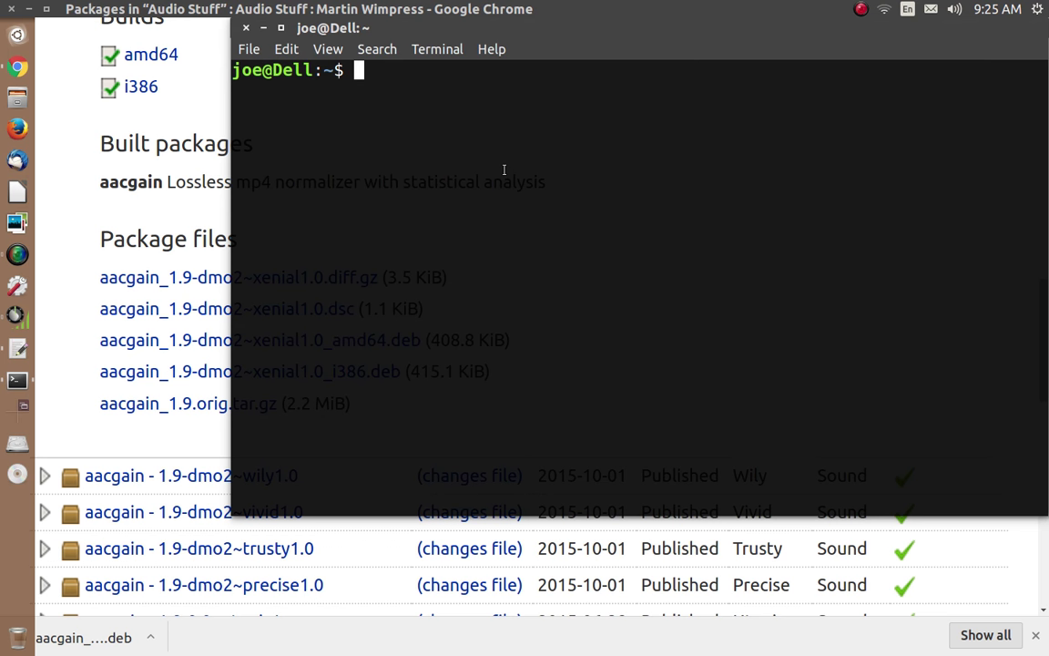
type("cd Dow")
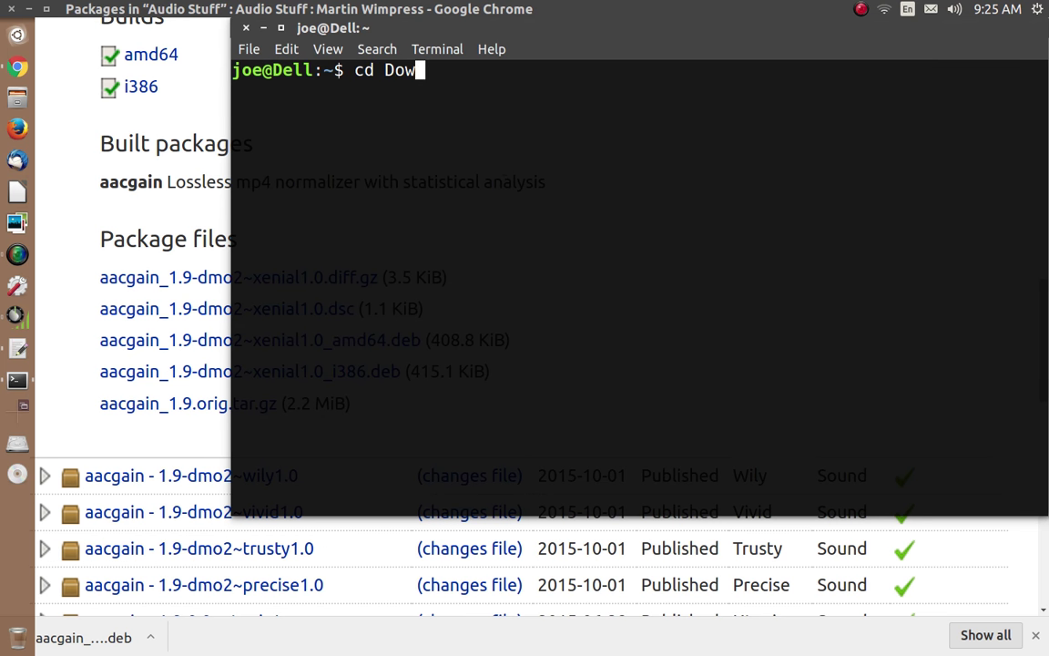
key("Tab")
key("Return")
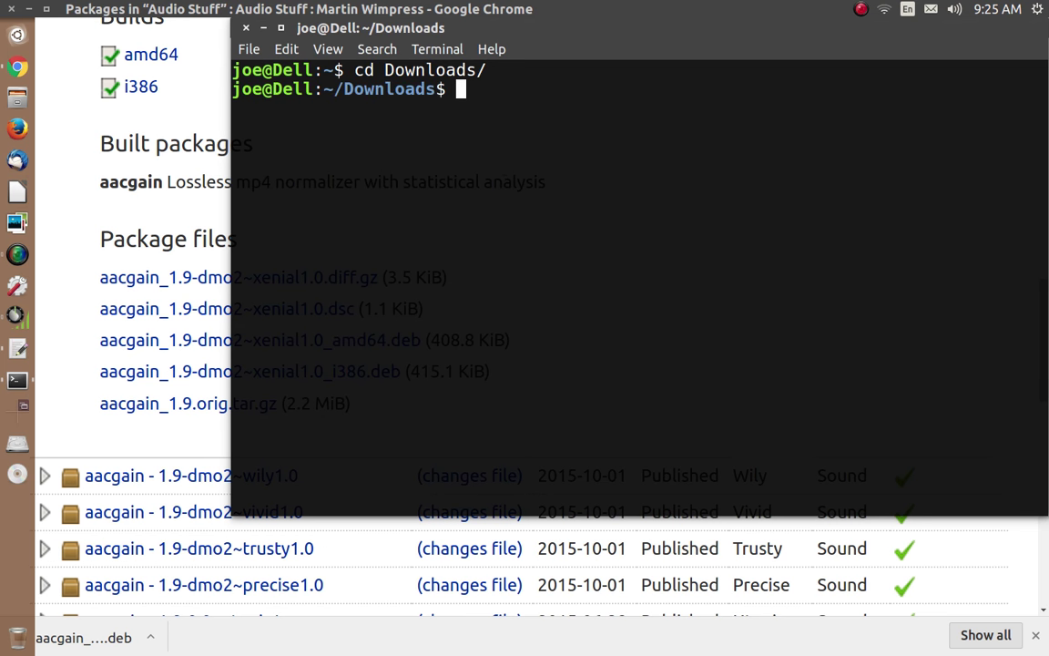
type("ls")
key("Return")
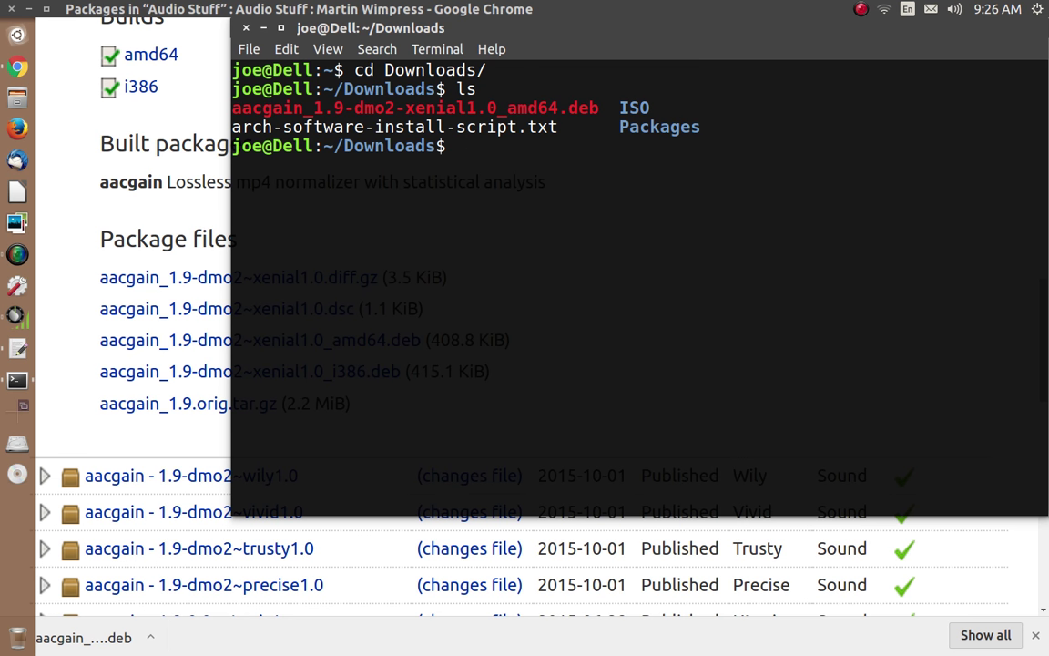
mouse_move(291, 9)
left_click(246, 29)
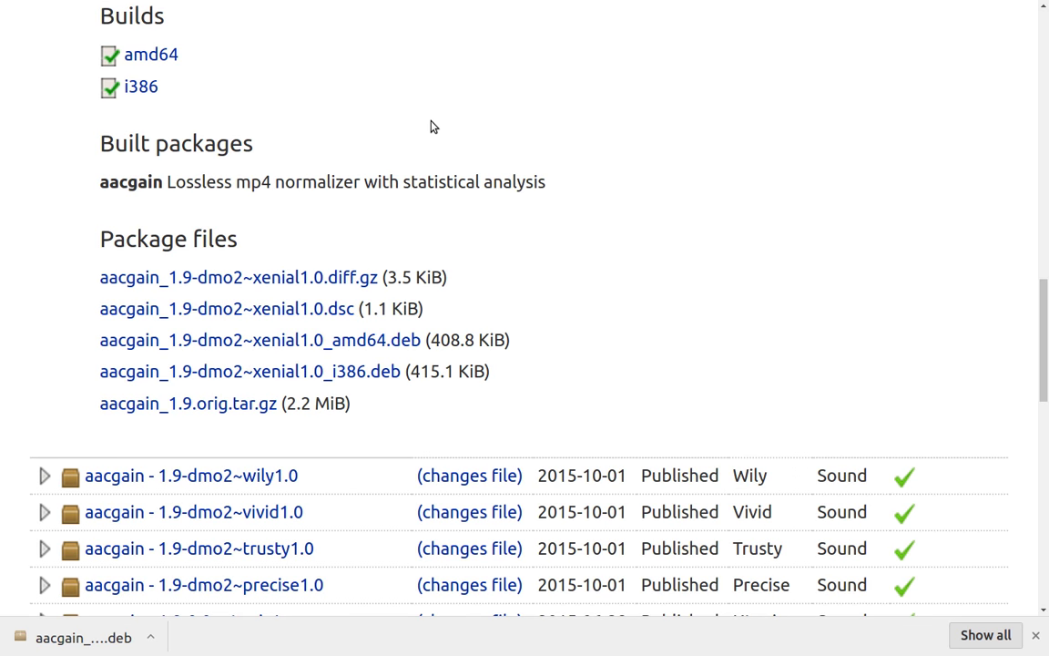
Switch with Ctrl+Alt+Right to the workspace holding the empty easyMP3Gain window.
key("ctrl+alt+Right")
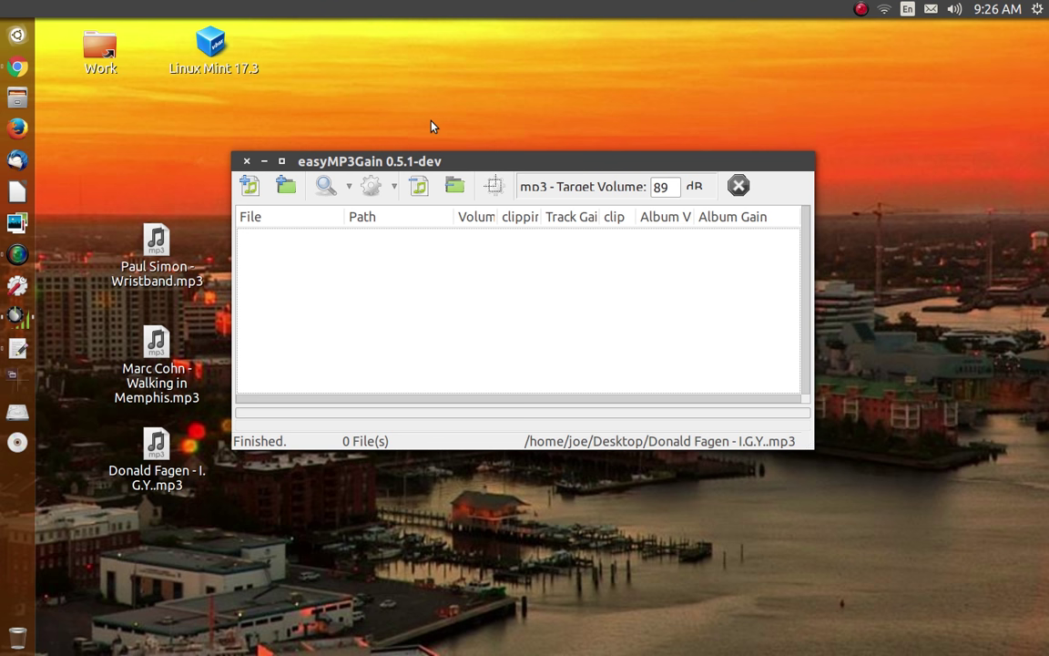
Launch Rhythmbox from the top panel's sound menu.
left_click(961, 10)
left_click(984, 106)
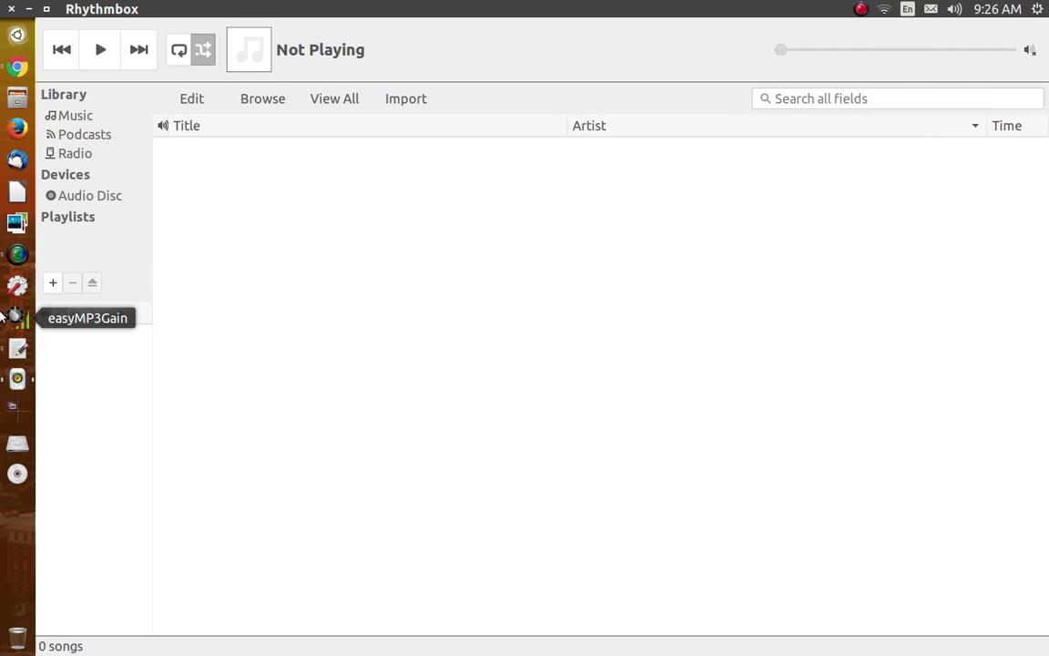